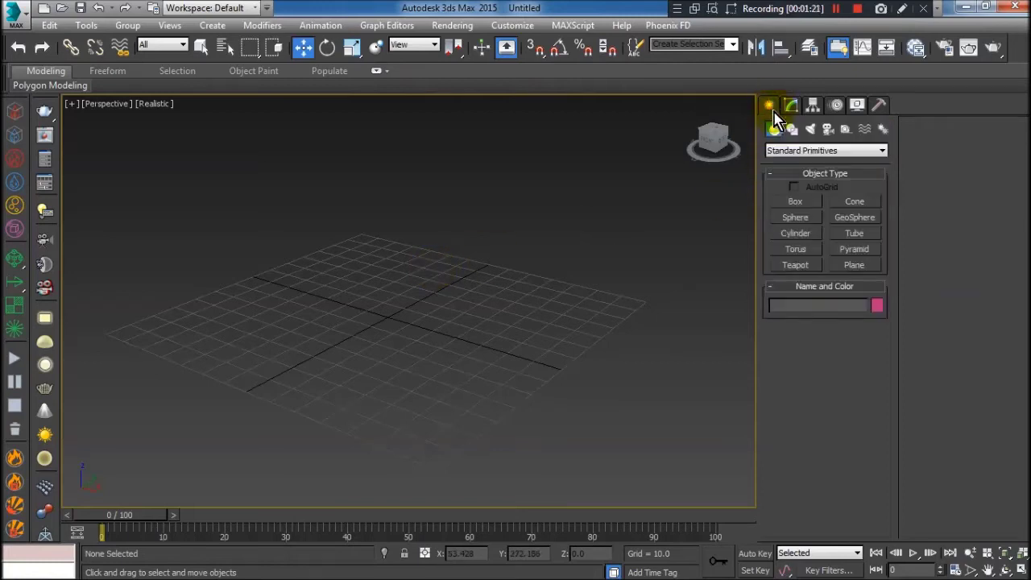
- Create a radius 30.67 teapot at the grid centre, zoom in, and expand the modeling ribbon
left_click(798, 270)
left_click_drag(385, 312, 419, 304)
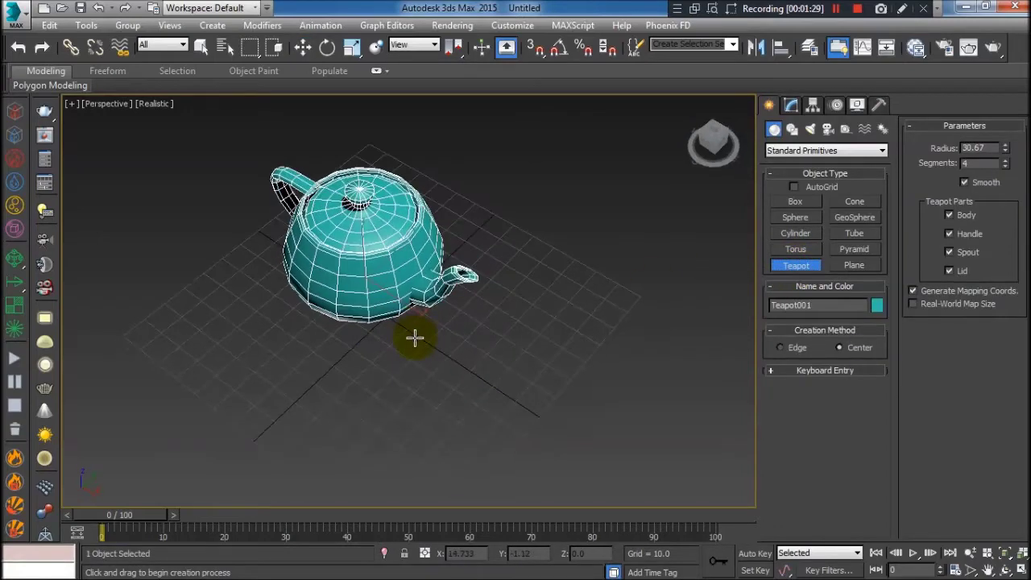
middle_click_drag(419, 305, 414, 299, "alt")
scroll(419, 294, "up", 3)
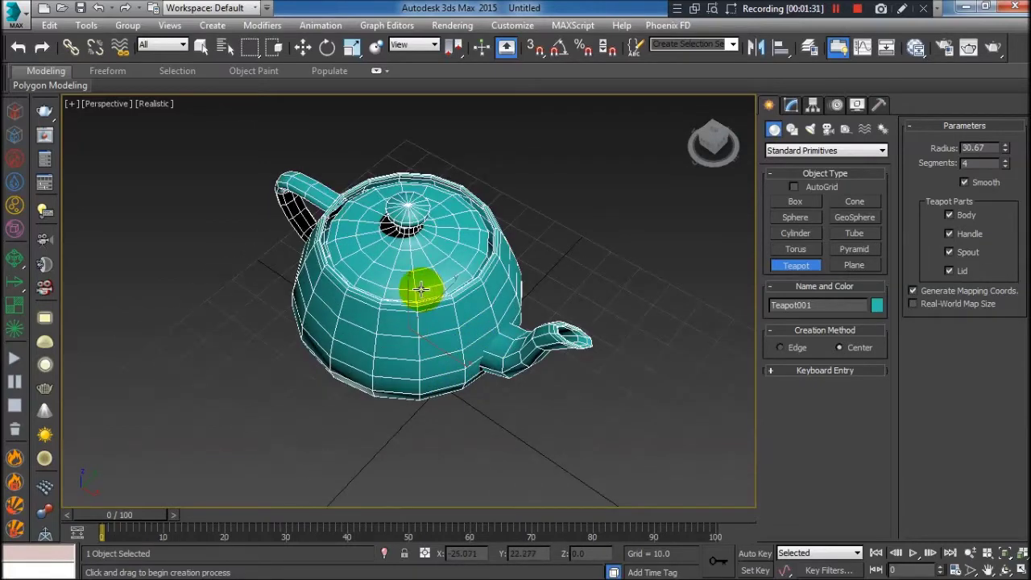
scroll(420, 289, "up", 2)
scroll(422, 278, "up", 1)
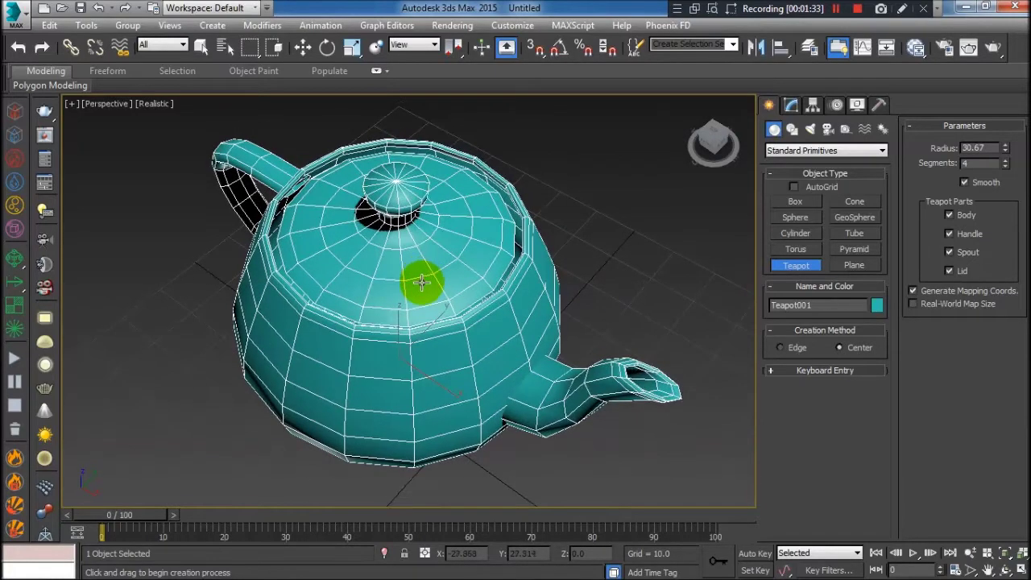
left_click(378, 72)
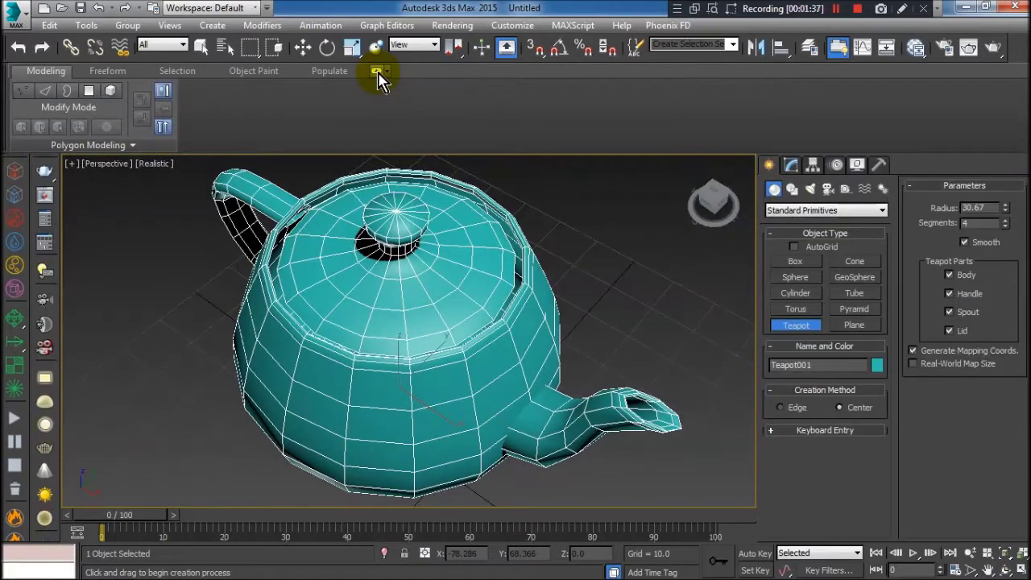
- Select the teapot with the Select and Move tool
left_click(302, 46)
left_click(360, 328)
right_click(376, 348)
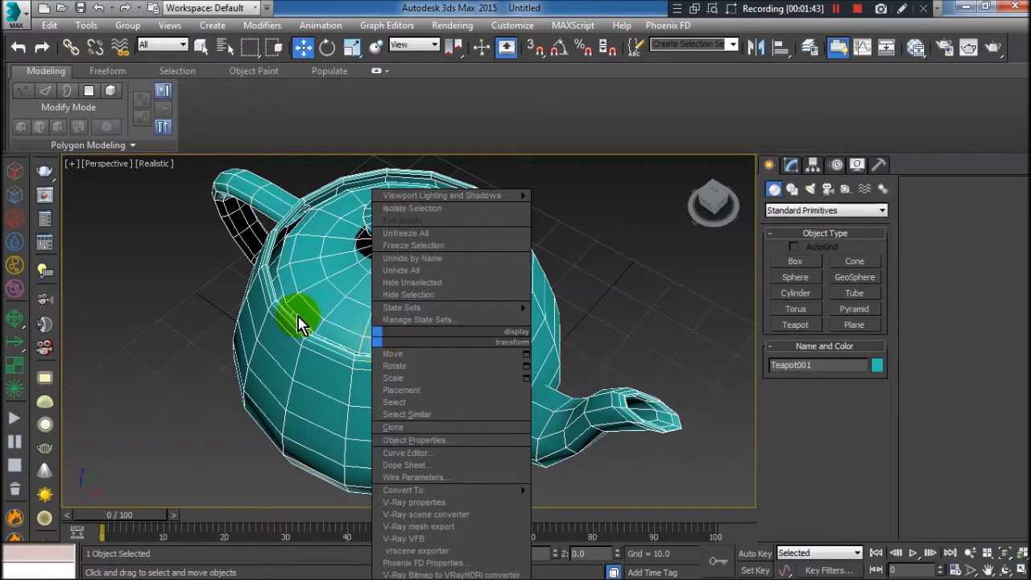
right_click(202, 296)
- Show the Freeform ribbon tools and convert the teapot to an Editable Poly
left_click(108, 72)
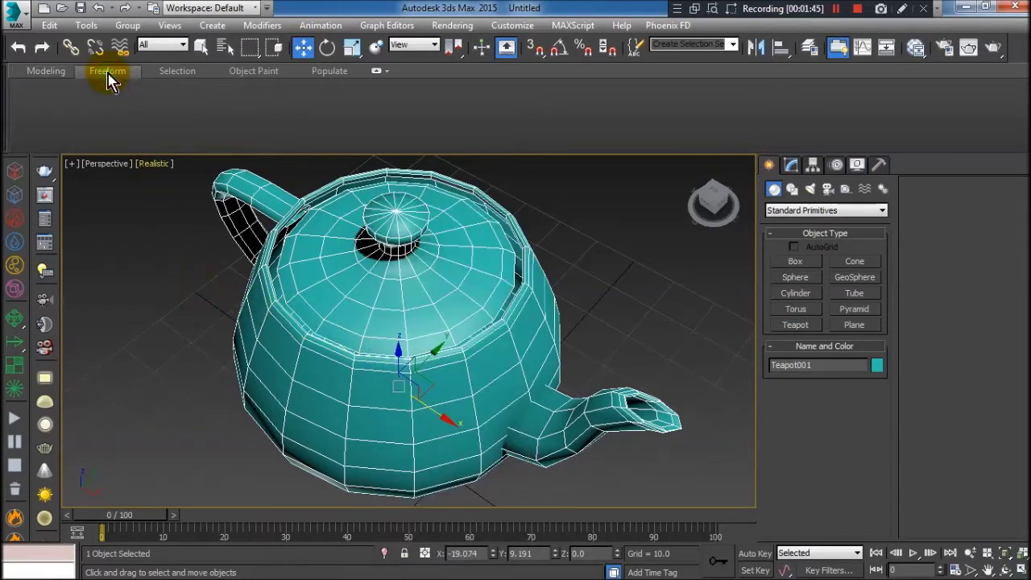
left_click_drag(357, 278, 347, 309)
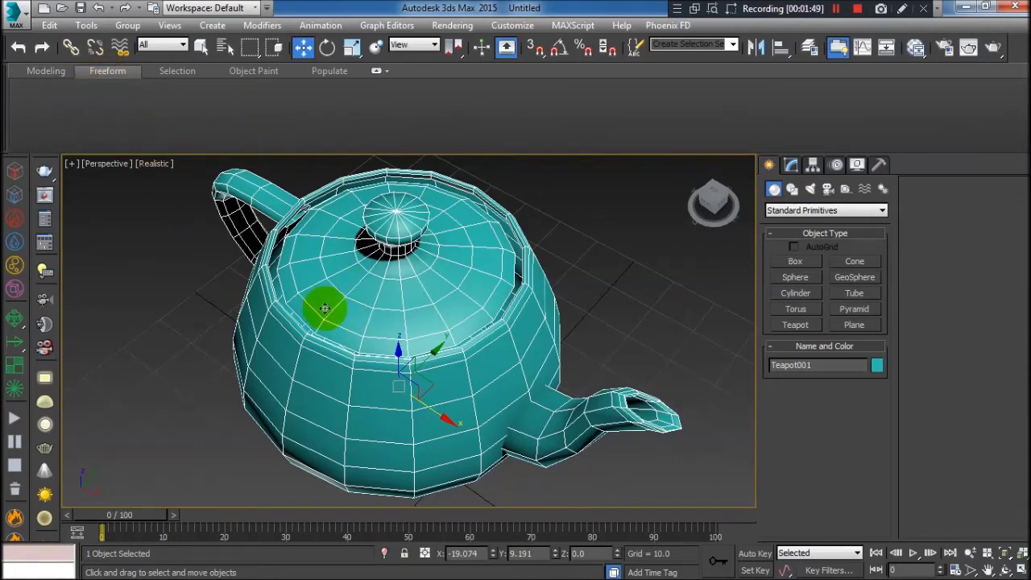
right_click(325, 316)
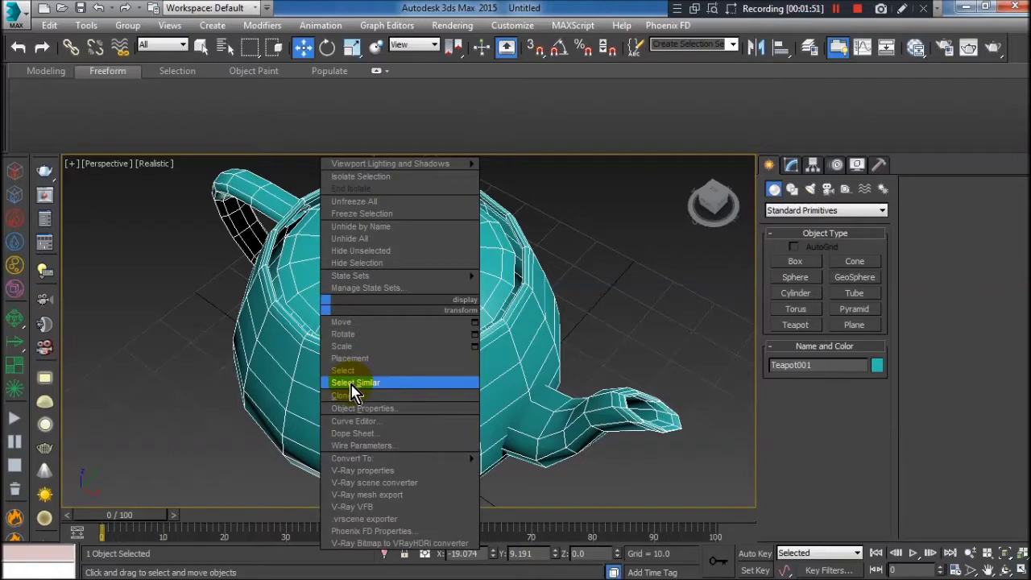
mouse_move(348, 458)
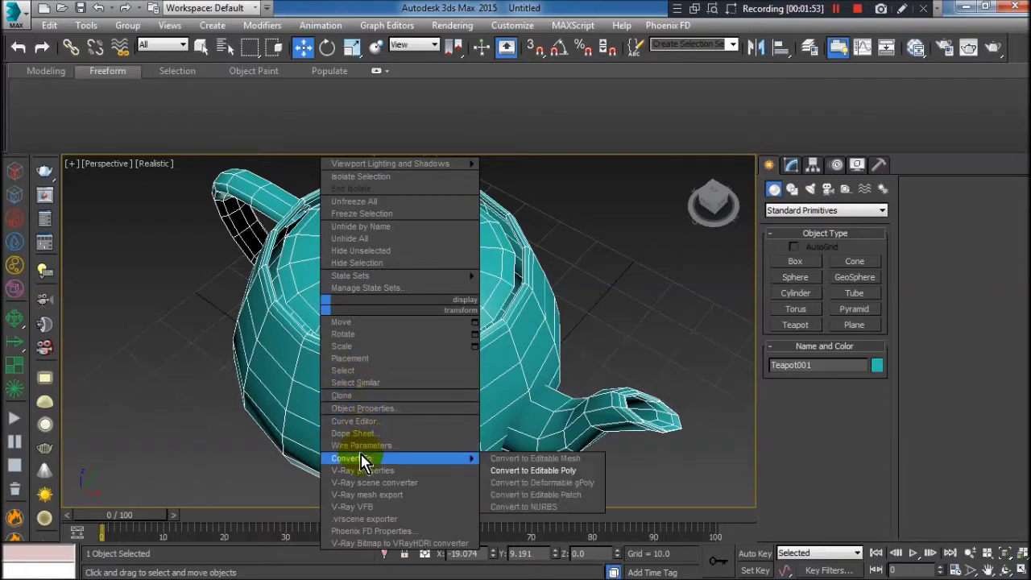
left_click(528, 471)
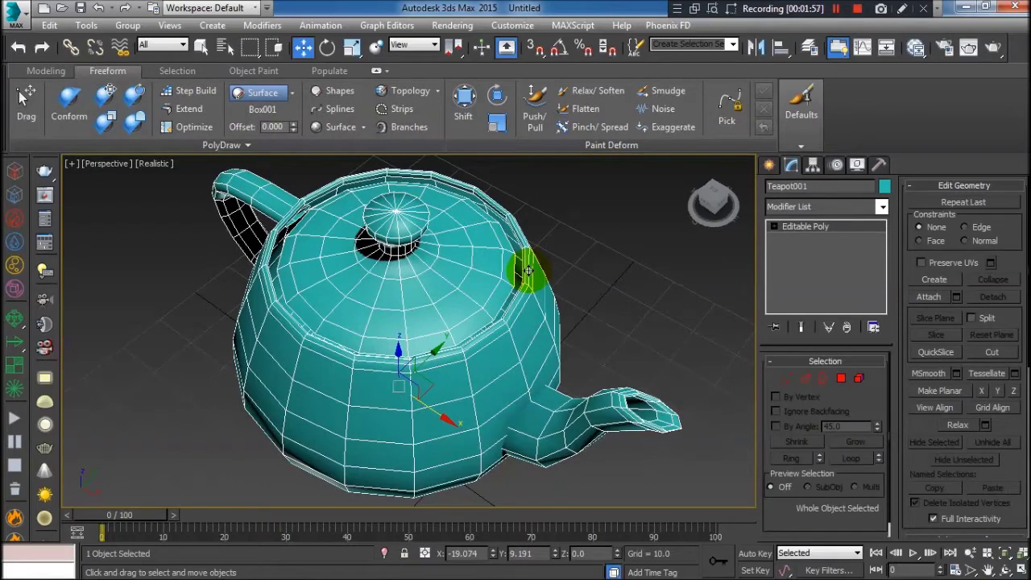
left_click(273, 117)
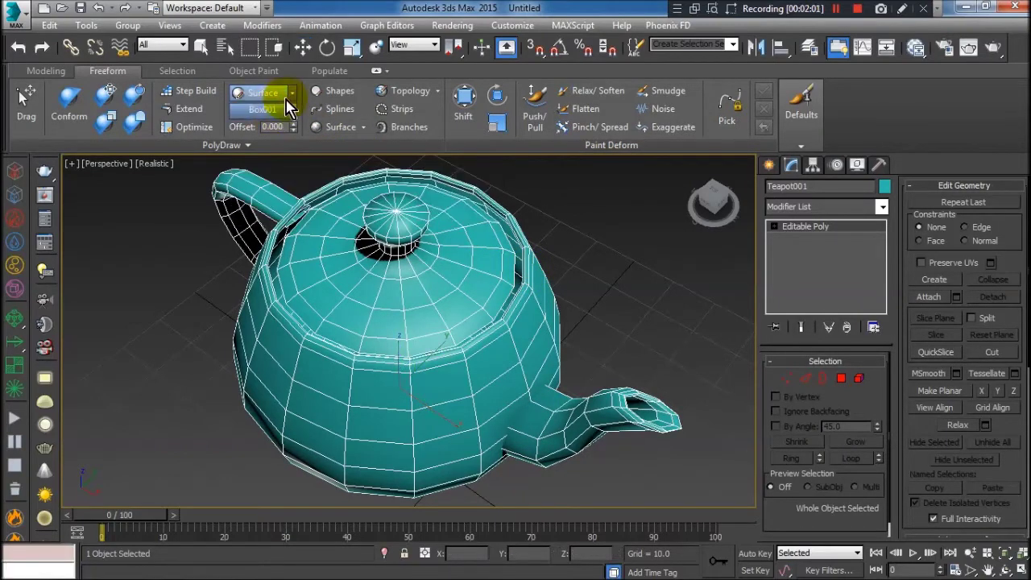
- Set PolyDraw's Draw On option to Surface, with Teapot001 as the picked surface
left_click(290, 93)
left_click(272, 107)
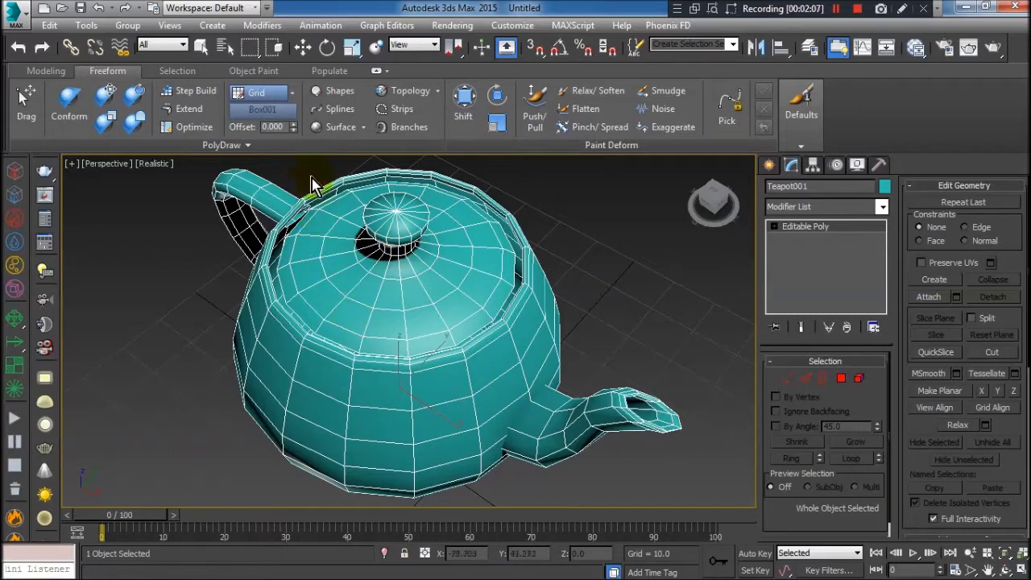
left_click(291, 93)
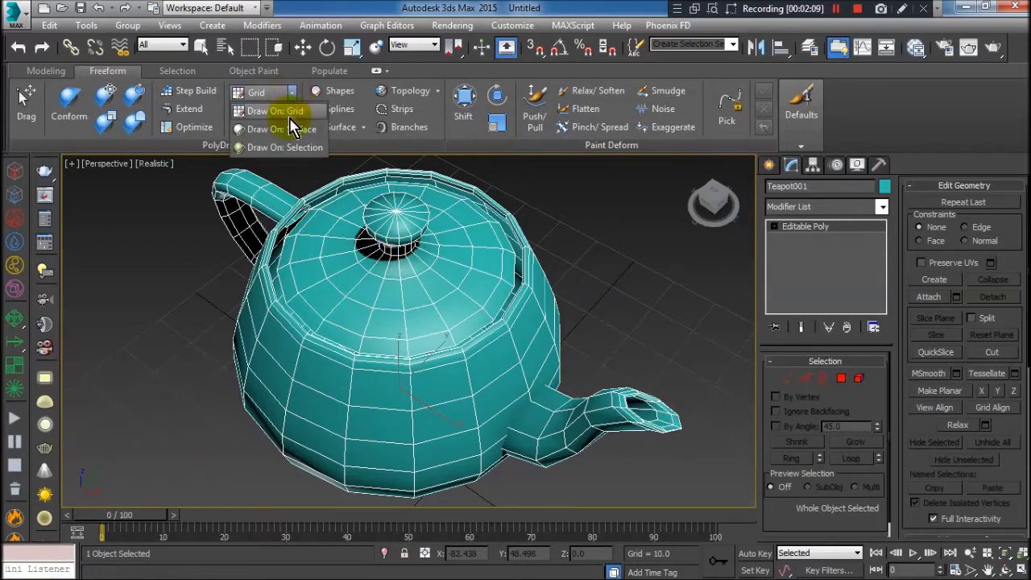
left_click(286, 128)
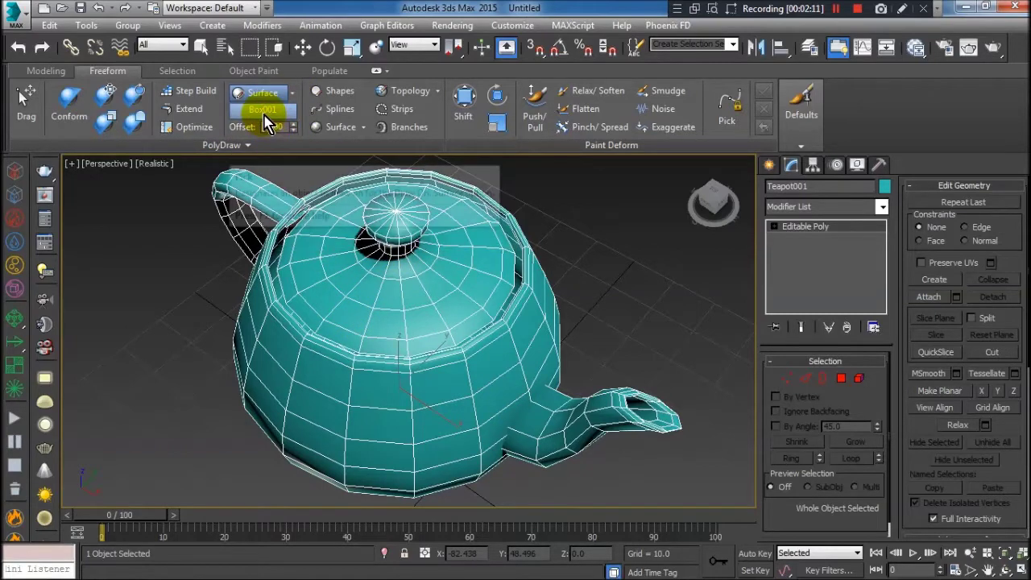
left_click(263, 113)
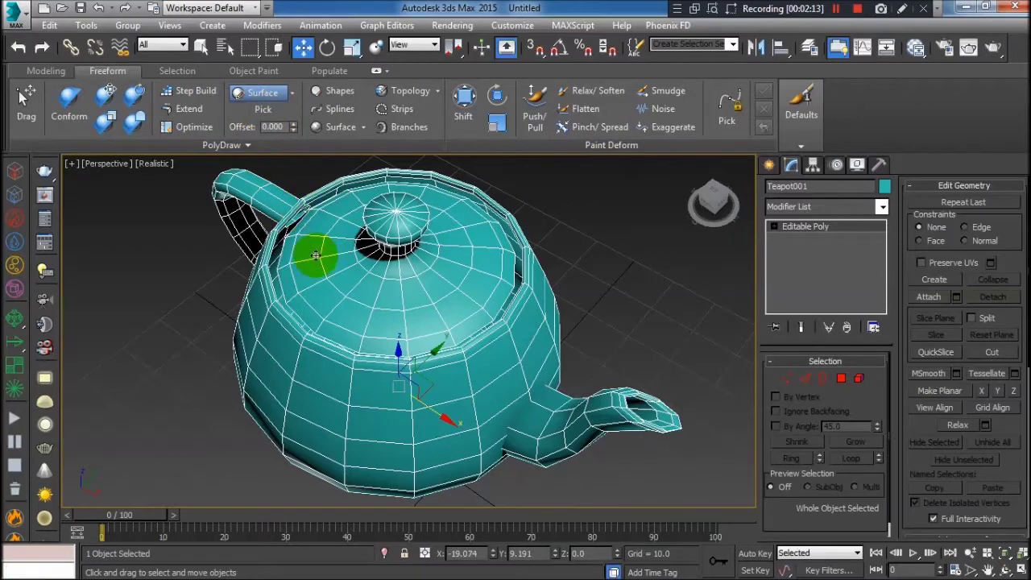
left_click(266, 113)
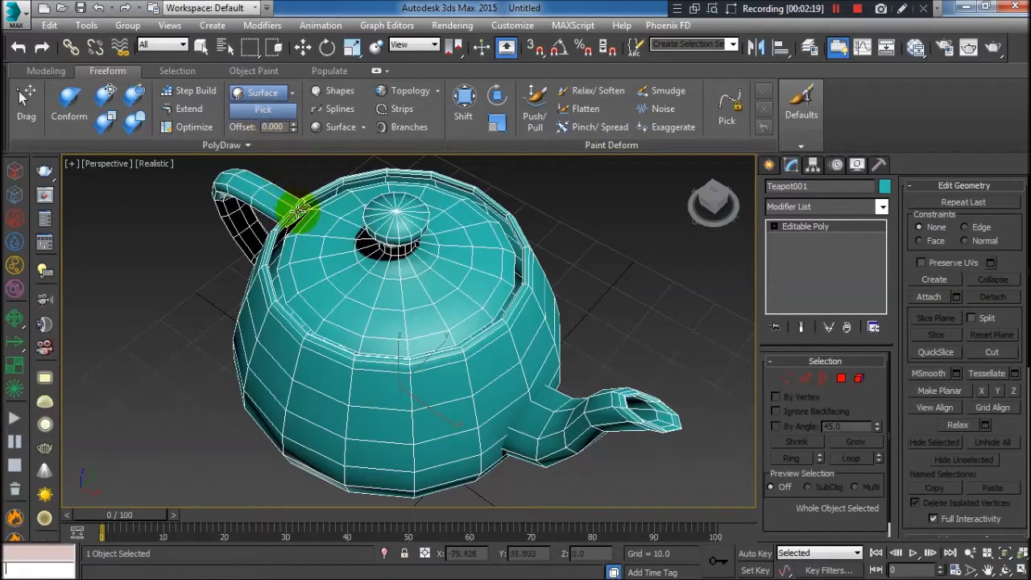
left_click(328, 301)
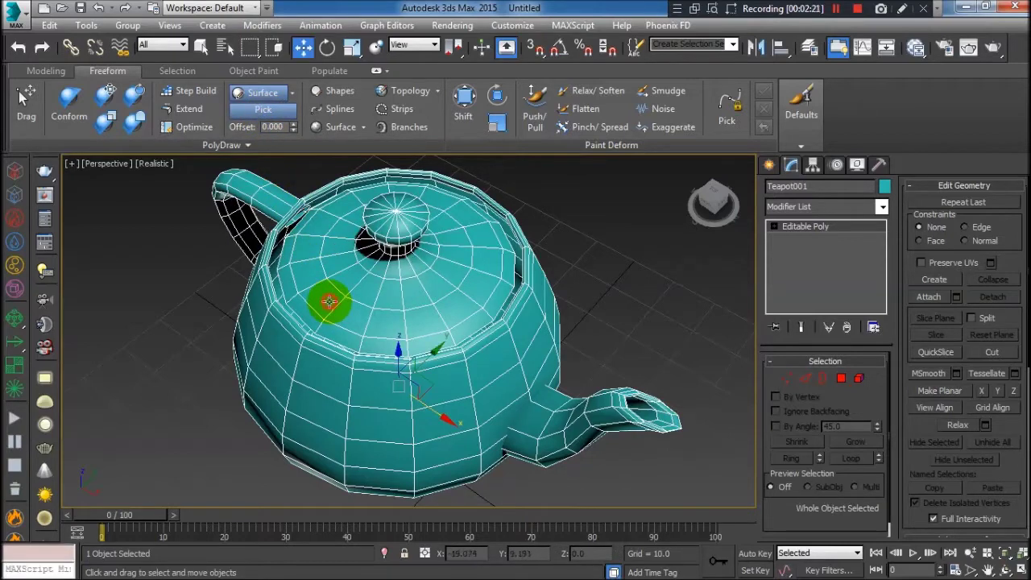
left_click(421, 299)
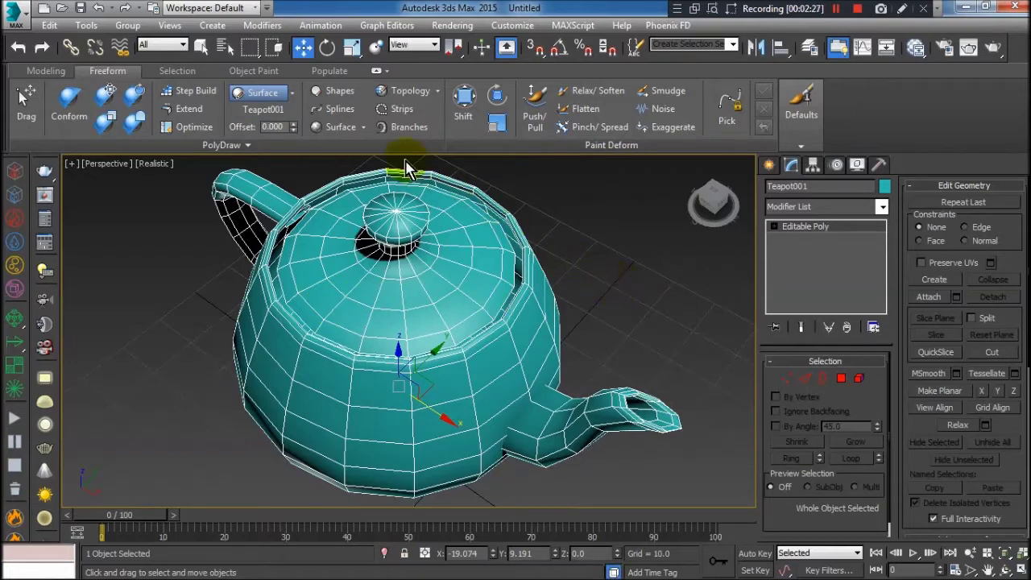
- Draw a freehand spline loop over the teapot's front body with PolyDraw Splines
left_click(337, 110)
mouse_move(313, 322)
left_mouse_down()
mouse_move(321, 380)
mouse_move(487, 330)
mouse_move(444, 422)
mouse_move(330, 385)
mouse_move(364, 424)
mouse_move(234, 237)
left_mouse_up()
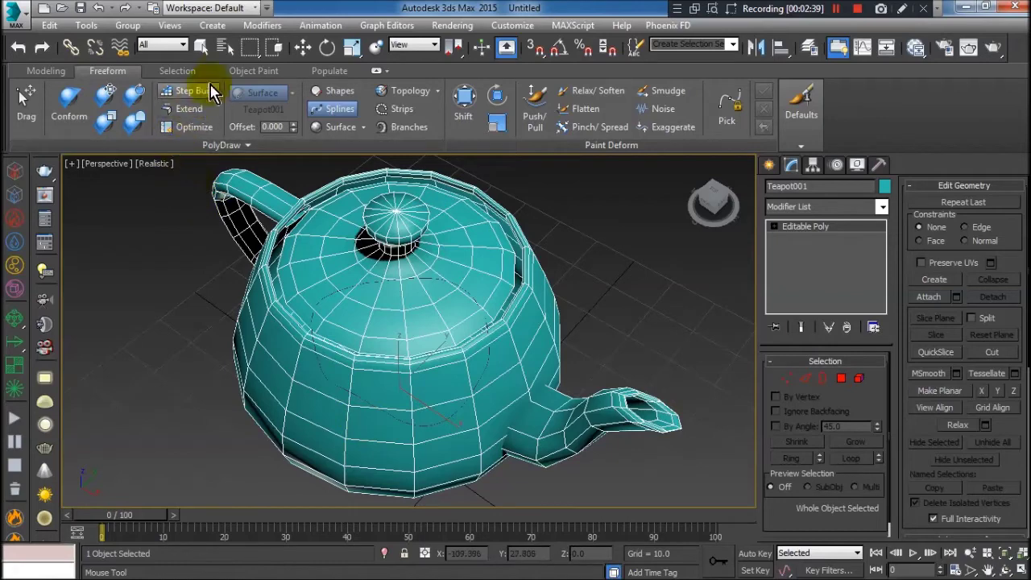
left_click(224, 46)
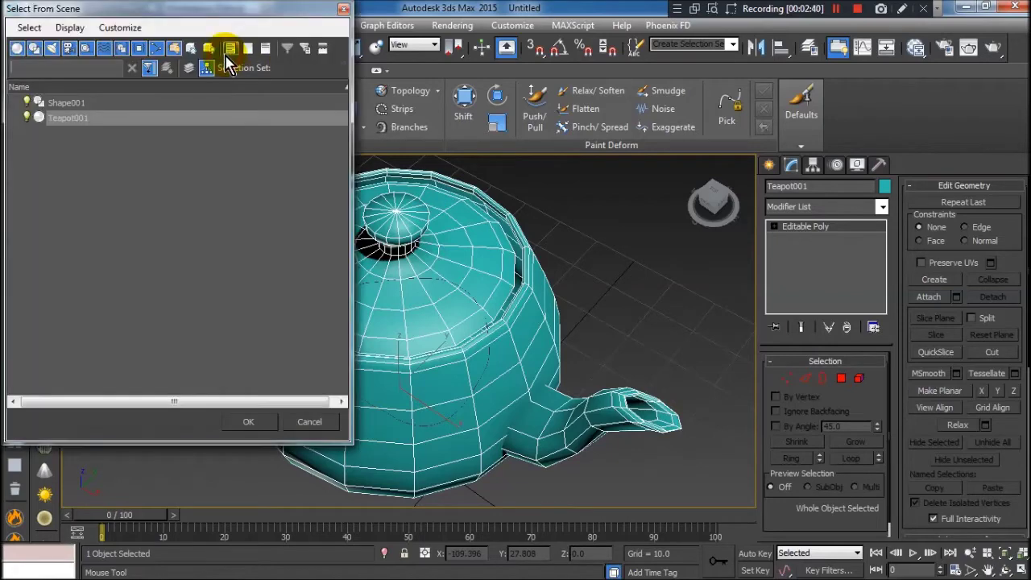
- Select Shape001 and turn on Enable In Viewport so it displays as a tube
left_click(95, 105)
left_click(253, 421)
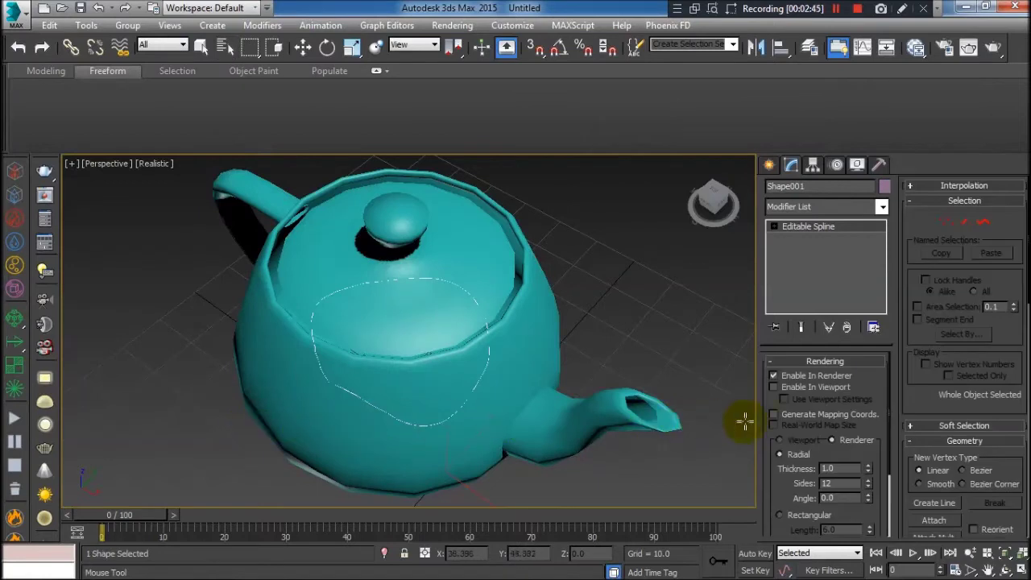
left_click(776, 387)
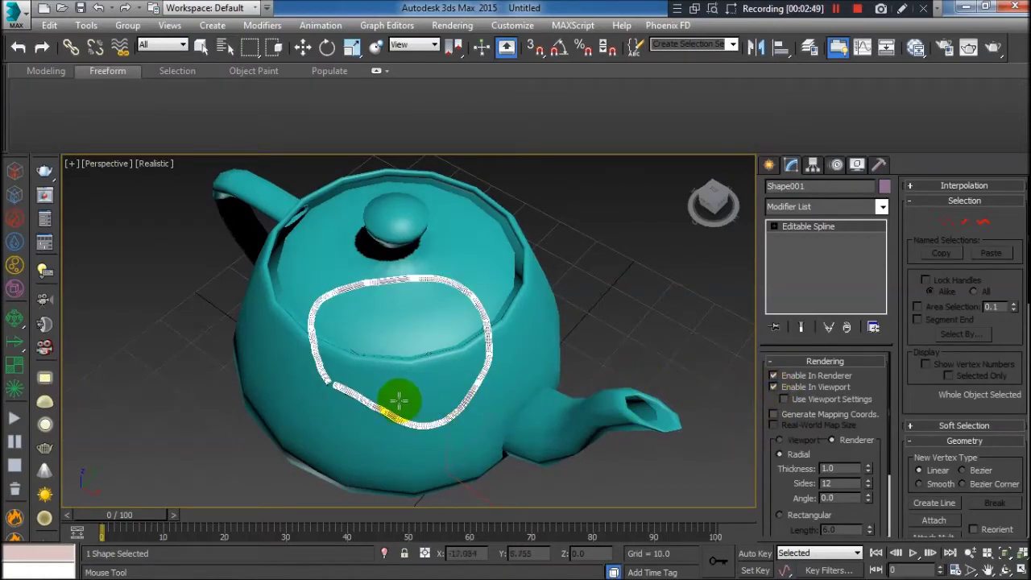
- Zoom in on the tube and delete a short piece of the spline
mouse_move(365, 429)
middle_mouse_down("alt")
mouse_move(384, 379)
mouse_move(421, 345)
mouse_move(483, 357)
mouse_move(475, 413)
mouse_move(486, 447)
mouse_move(580, 398)
mouse_move(501, 436)
mouse_move(414, 396)
mouse_move(361, 392)
mouse_move(373, 384)
middle_mouse_up("alt")
scroll(373, 384, "up", 5)
key("Delete")
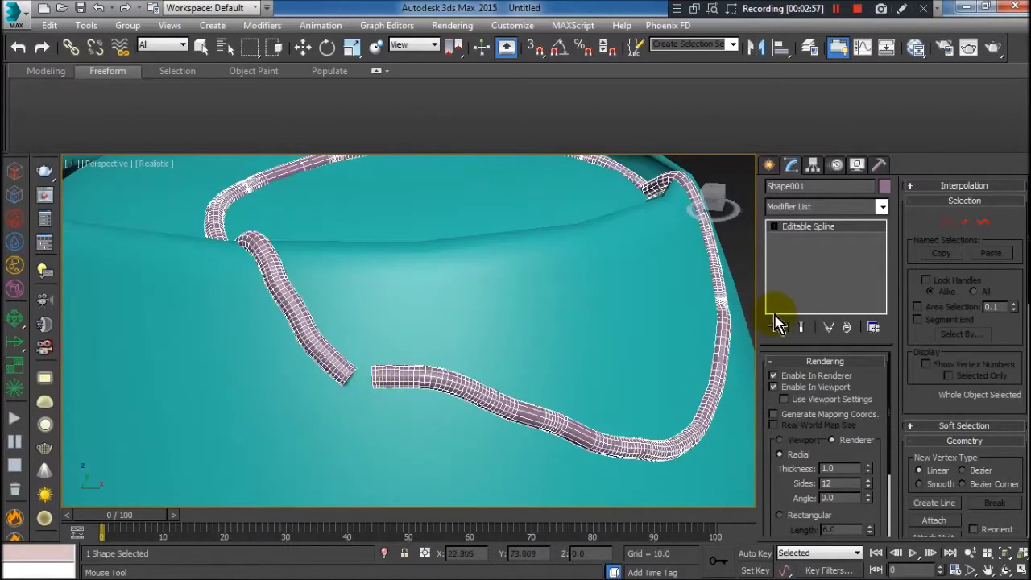
- At Shape001's Vertex level, move an open end vertex to reshape the tube end
left_click(783, 239)
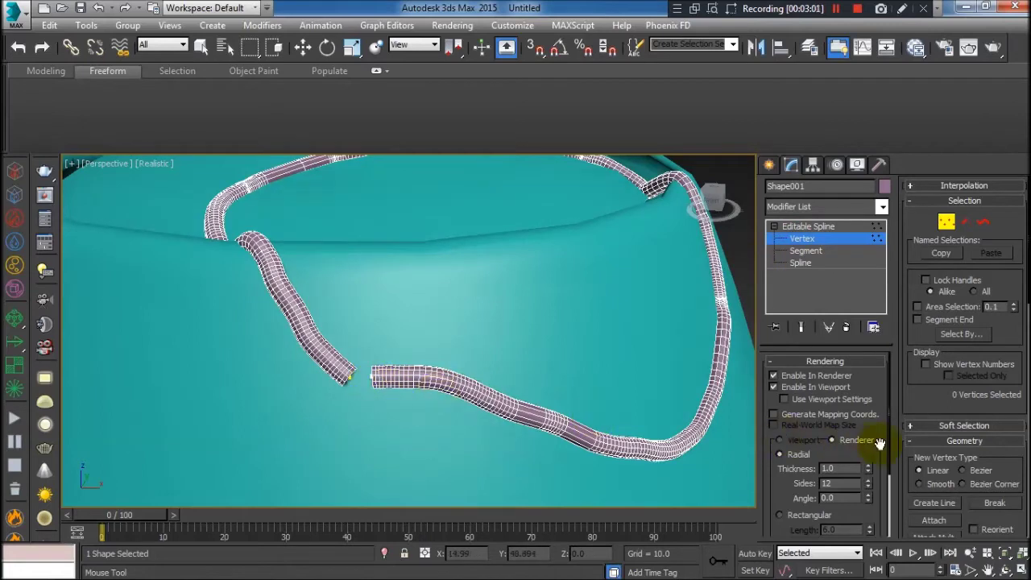
scroll(918, 403, "down", 2)
scroll(927, 363, "down", 3)
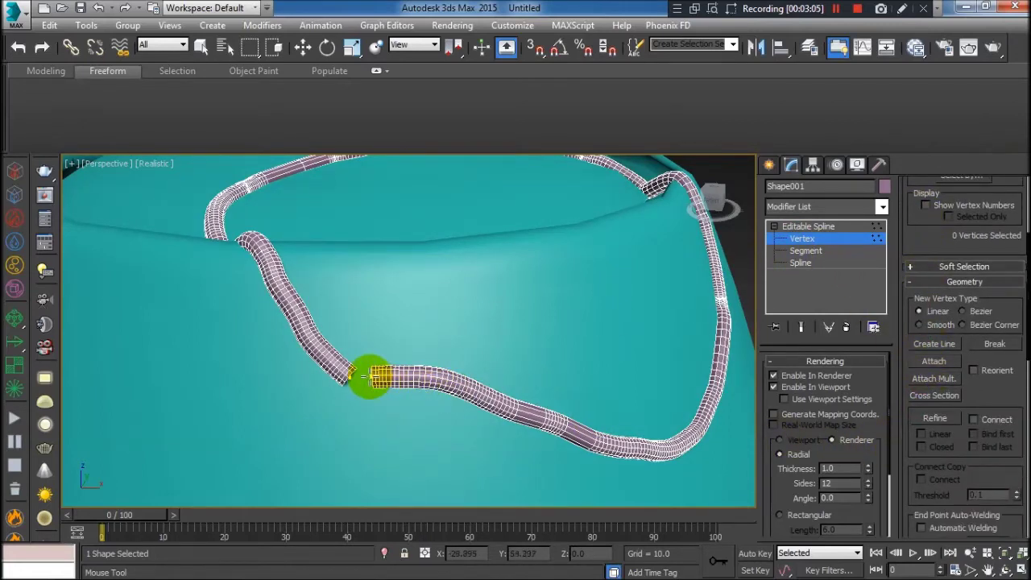
left_click(303, 47)
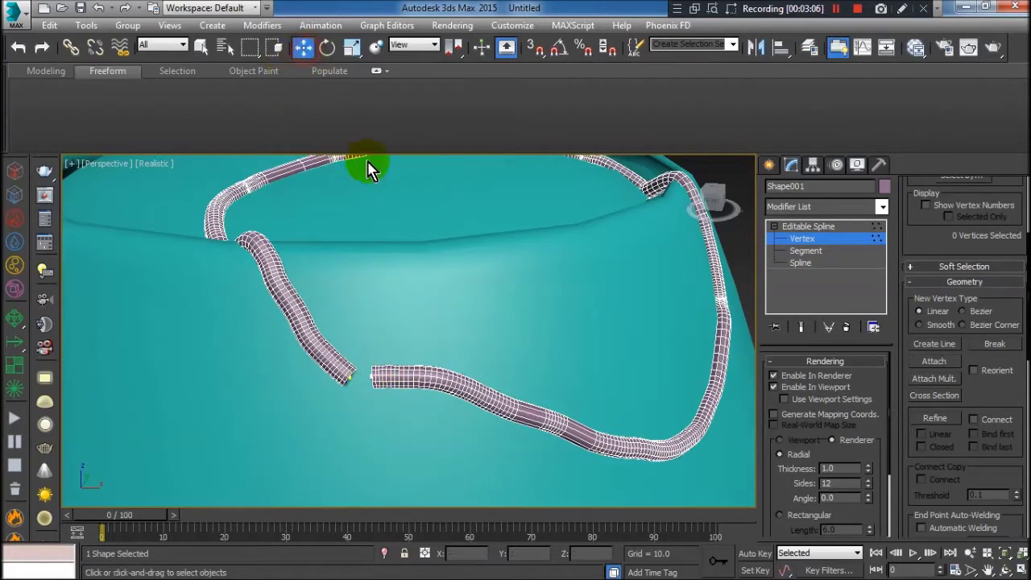
left_click(375, 376)
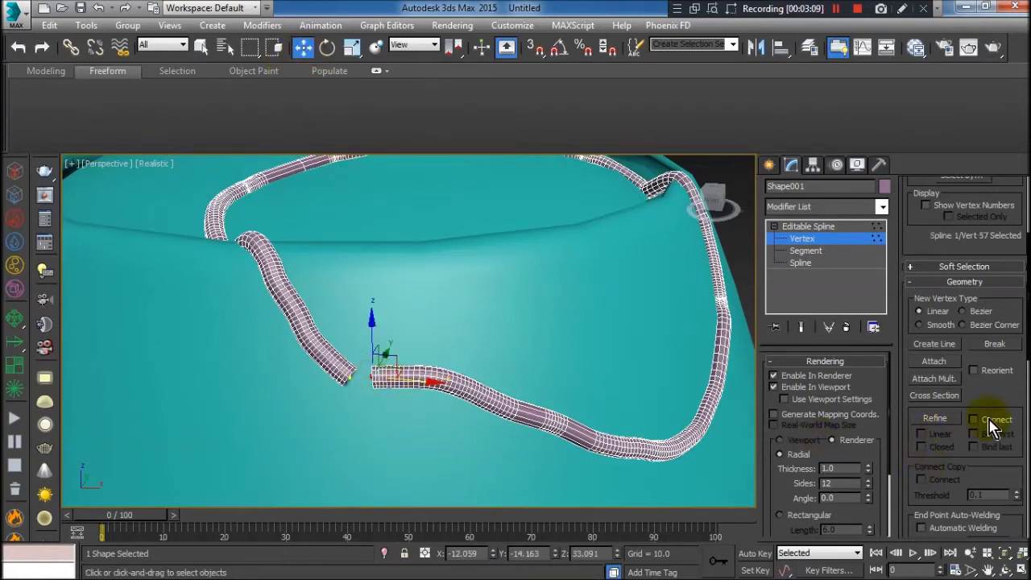
scroll(991, 392, "down", 3)
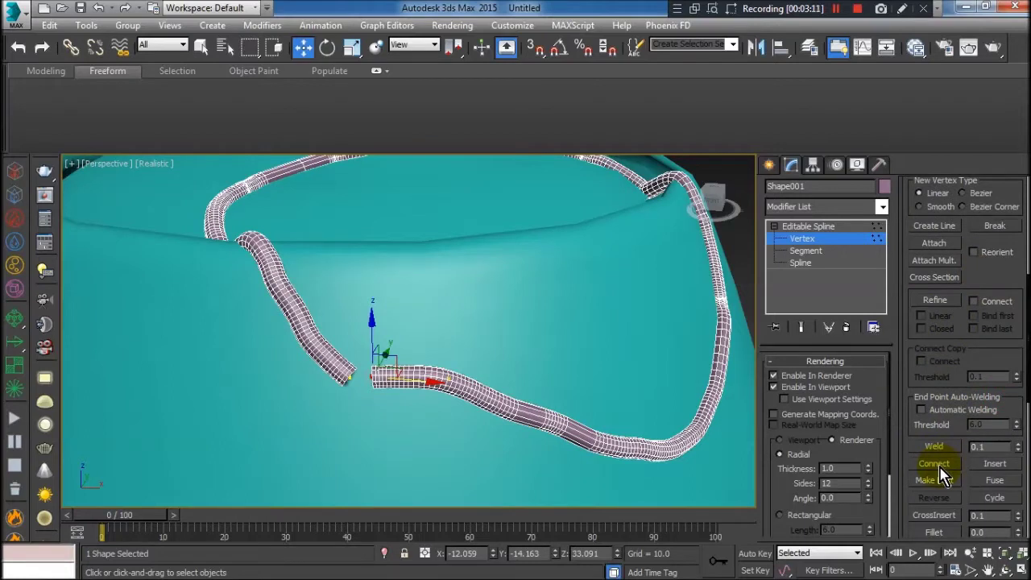
left_click(934, 465)
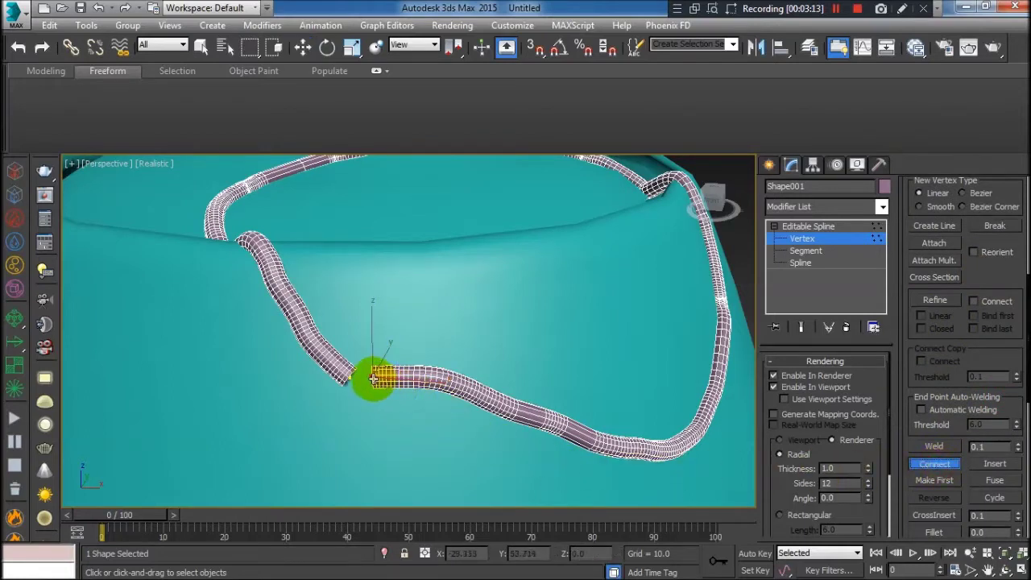
left_click_drag(370, 377, 348, 379)
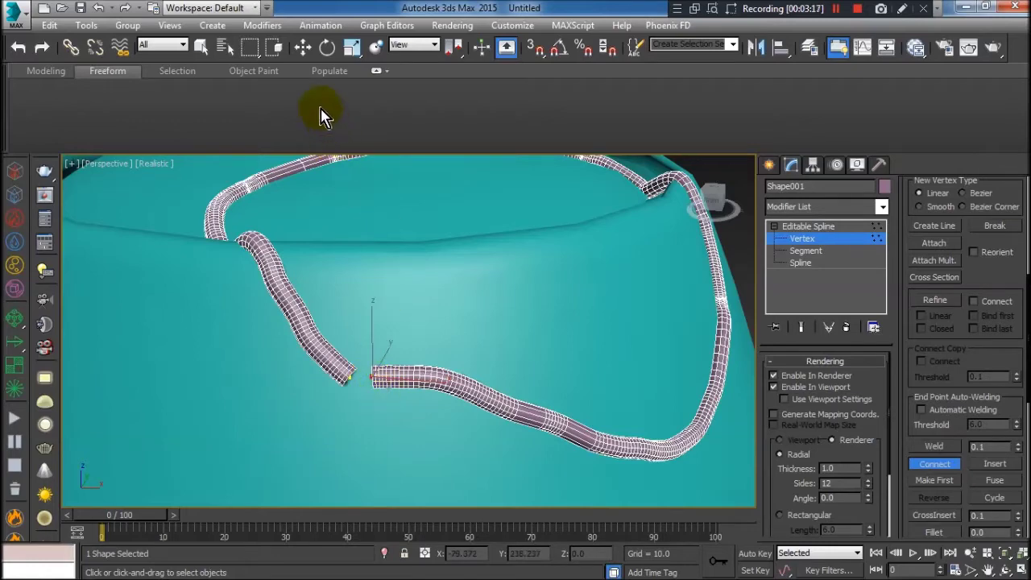
left_click(302, 47)
key("ctrl+z")
middle_click_drag(398, 409, 414, 456, "alt")
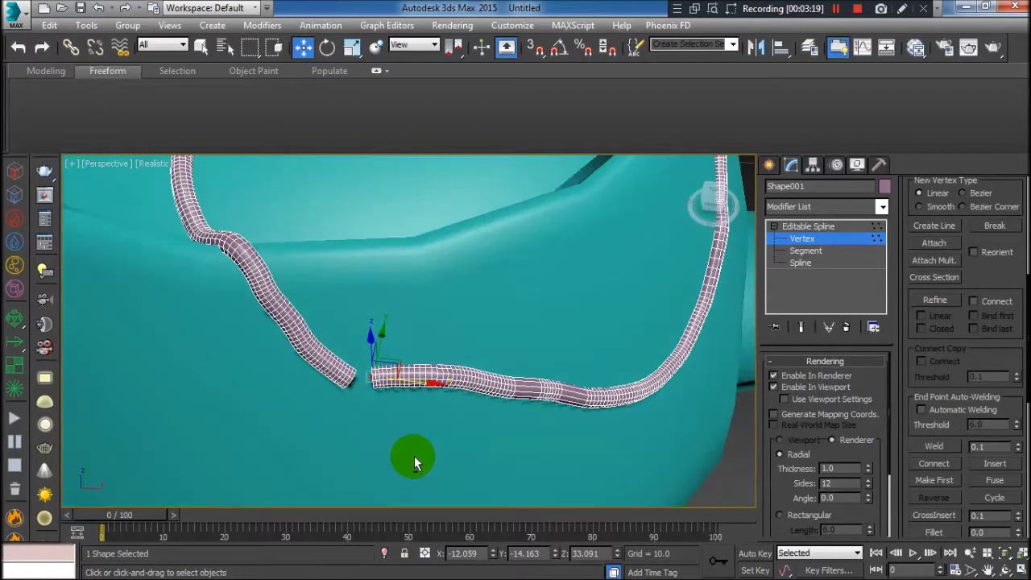
left_click_drag(383, 340, 381, 352)
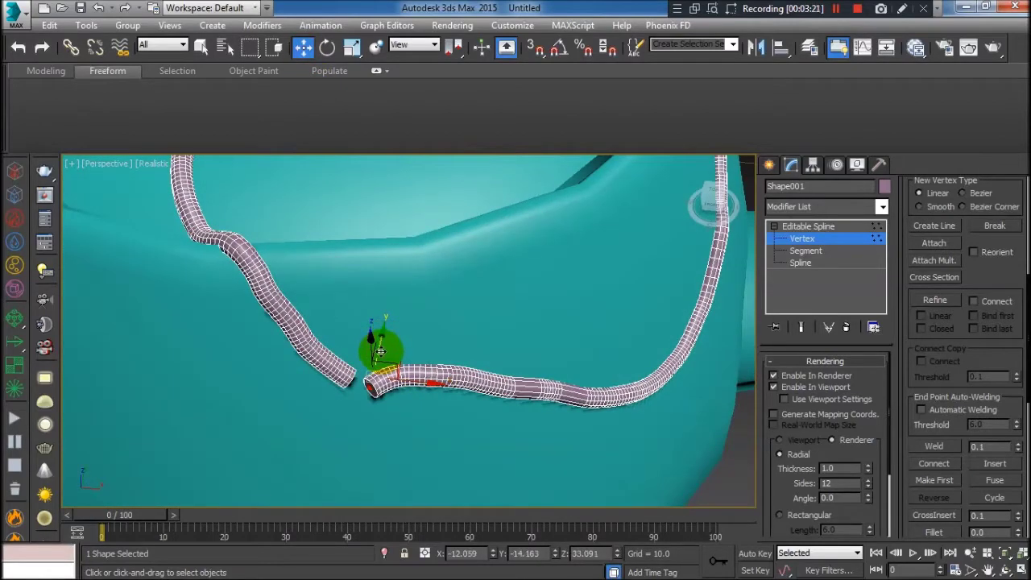
mouse_move(456, 460)
middle_mouse_down("alt")
mouse_move(425, 414)
mouse_move(443, 393)
middle_mouse_up("alt")
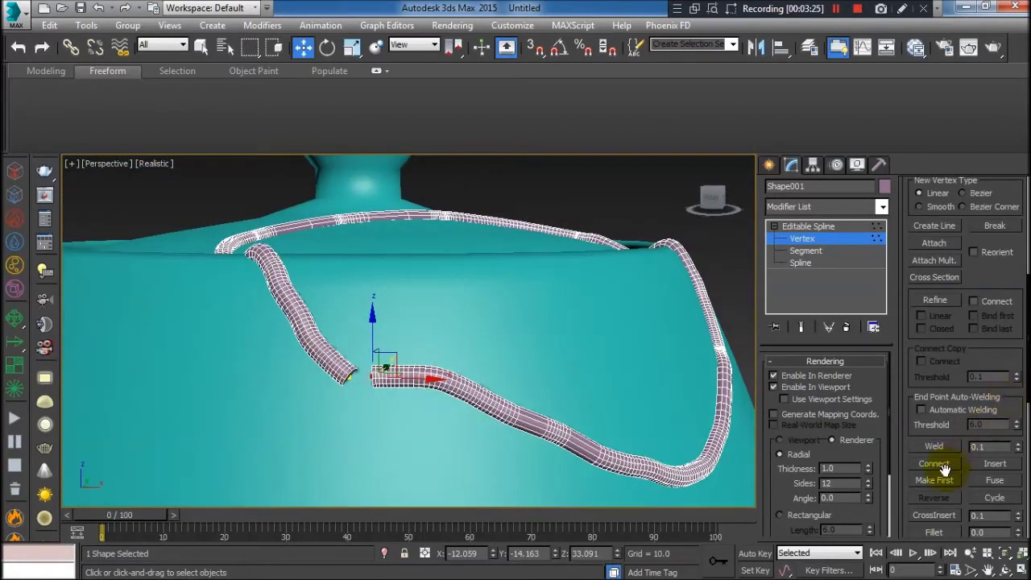
middle_click_drag(537, 405, 530, 409, "alt")
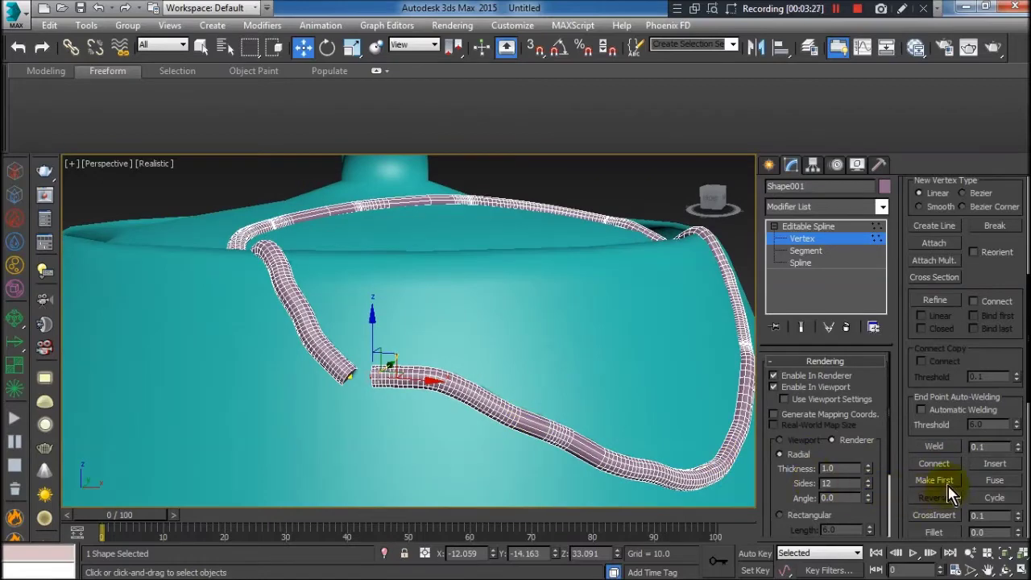
- Connect the two open end vertices, then return to Editable Spline level
left_click(935, 465)
mouse_move(448, 426)
middle_mouse_down("alt")
mouse_move(472, 415)
mouse_move(415, 407)
middle_mouse_up("alt")
scroll(395, 408, "up", 4)
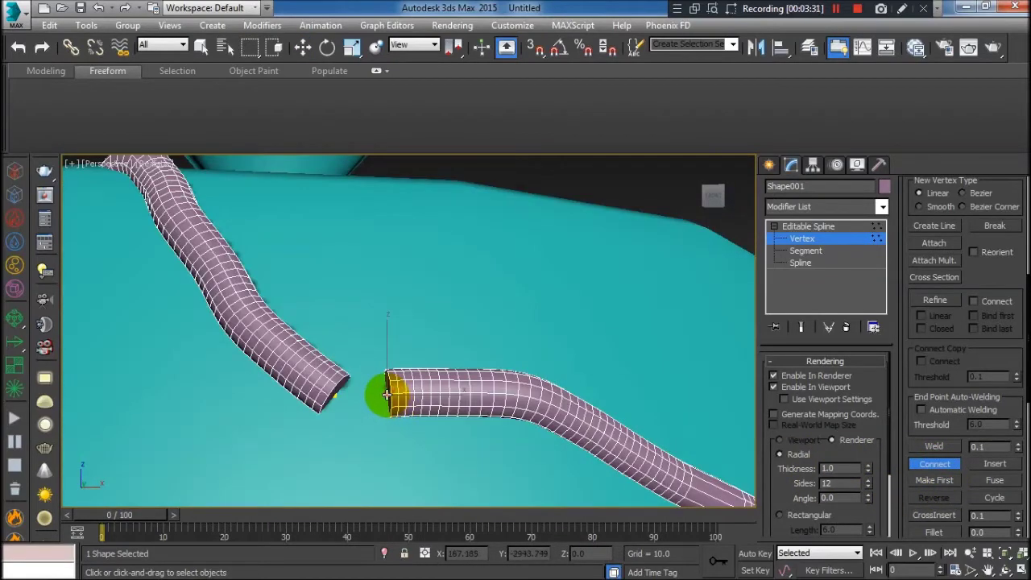
mouse_move(387, 394)
left_mouse_down()
mouse_move(340, 409)
mouse_move(335, 398)
left_mouse_up()
mouse_move(412, 414)
middle_mouse_down("alt")
mouse_move(417, 453)
mouse_move(419, 439)
middle_mouse_up("alt")
scroll(417, 439, "down", 3)
scroll(417, 439, "down", 2)
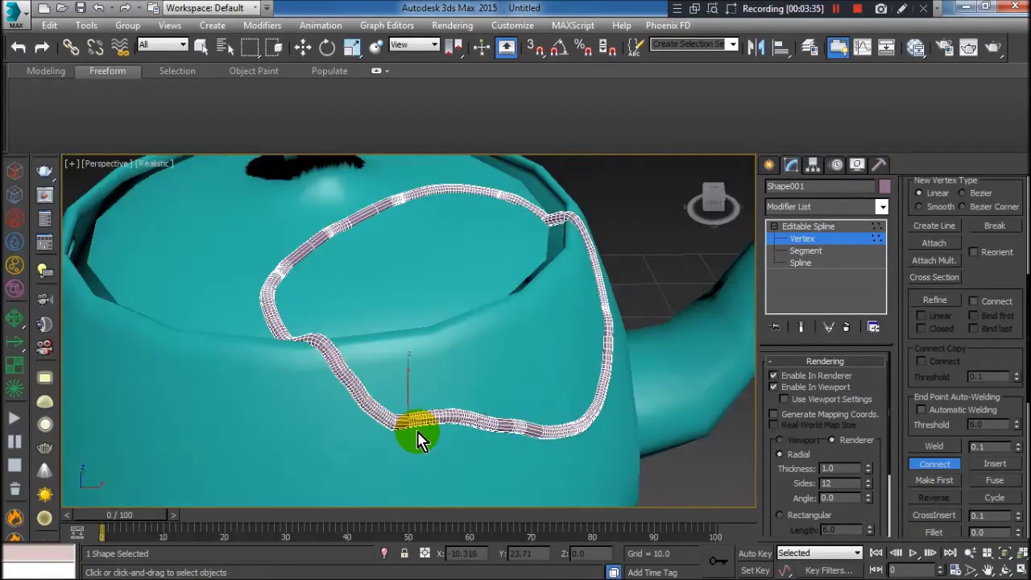
middle_click_drag(484, 396, 488, 403)
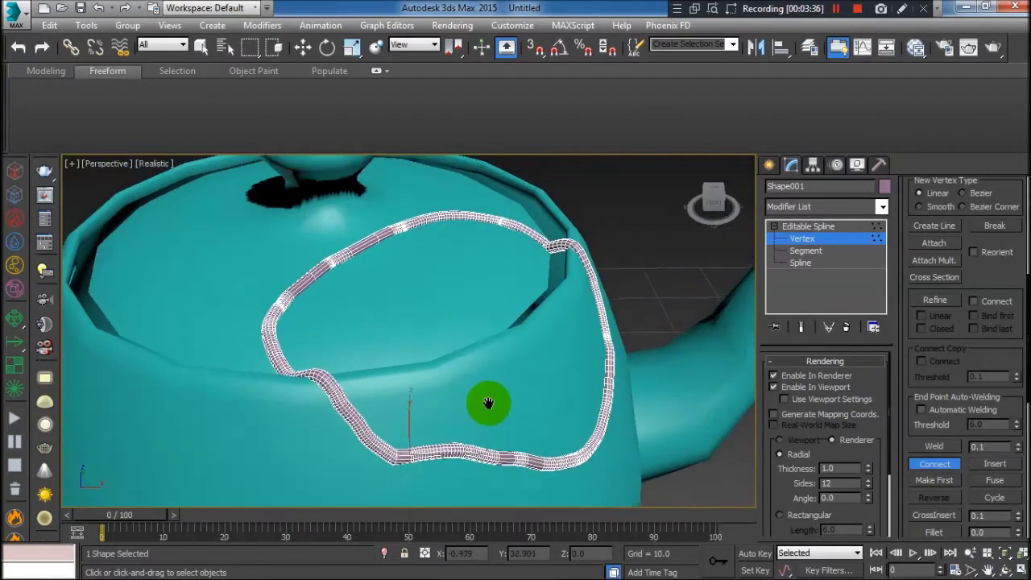
left_click(778, 228)
left_click(793, 230)
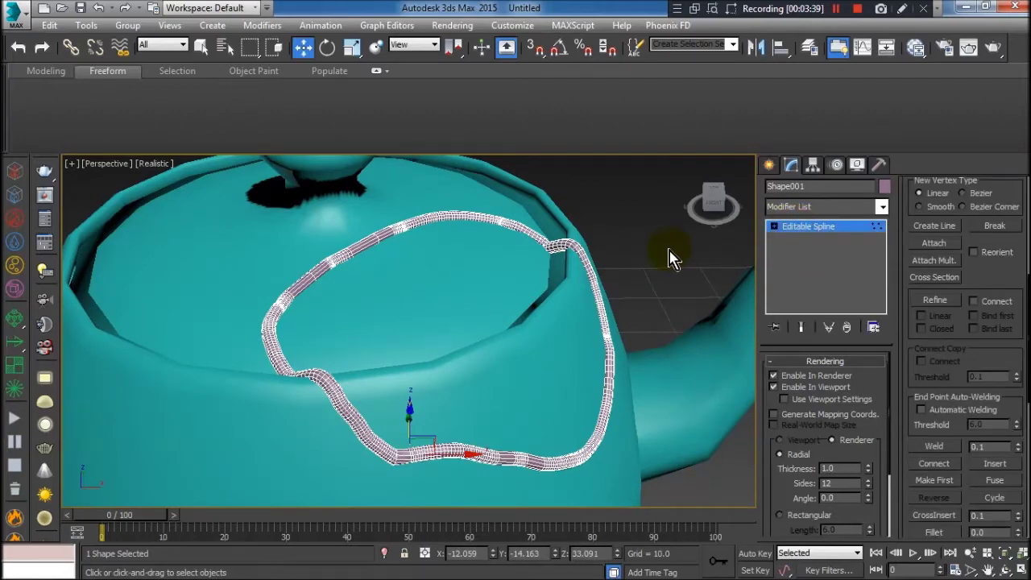
middle_click_drag(568, 338, 596, 332)
- Deselect the spline, select the teapot, and set it as the PolyDraw drawing surface
scroll(588, 338, "down", 5)
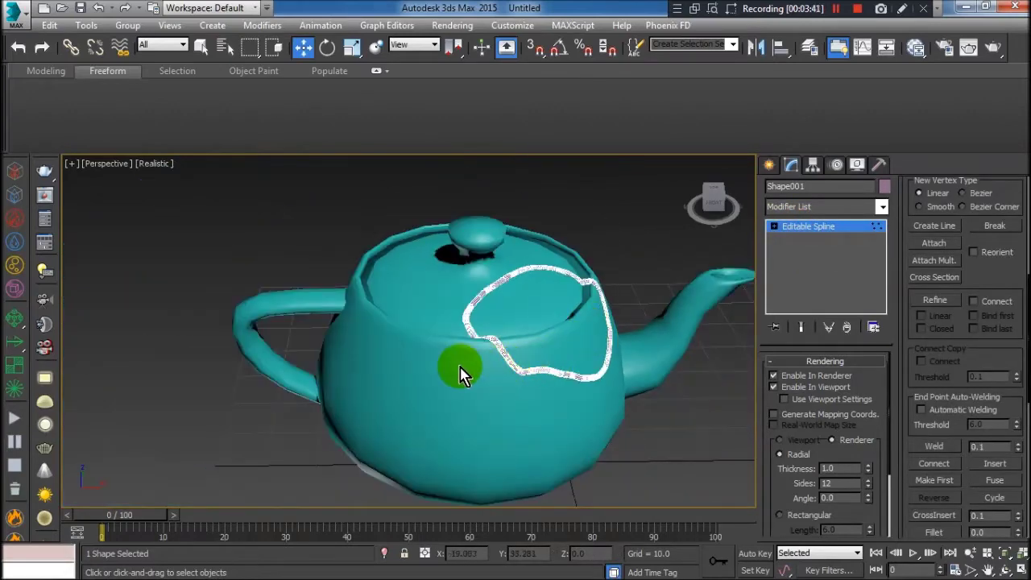
left_click(800, 234)
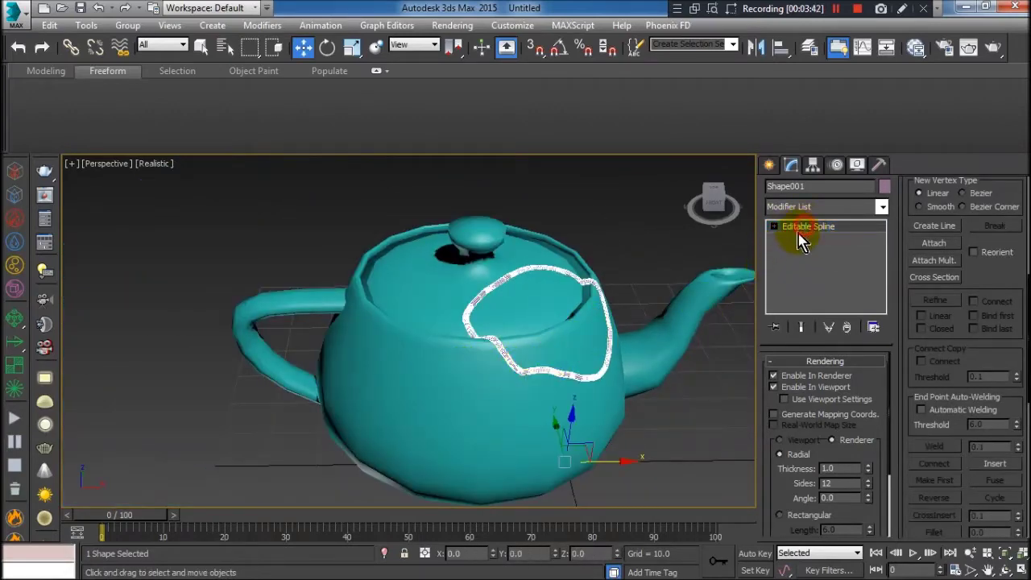
left_click(638, 248)
left_click(436, 359)
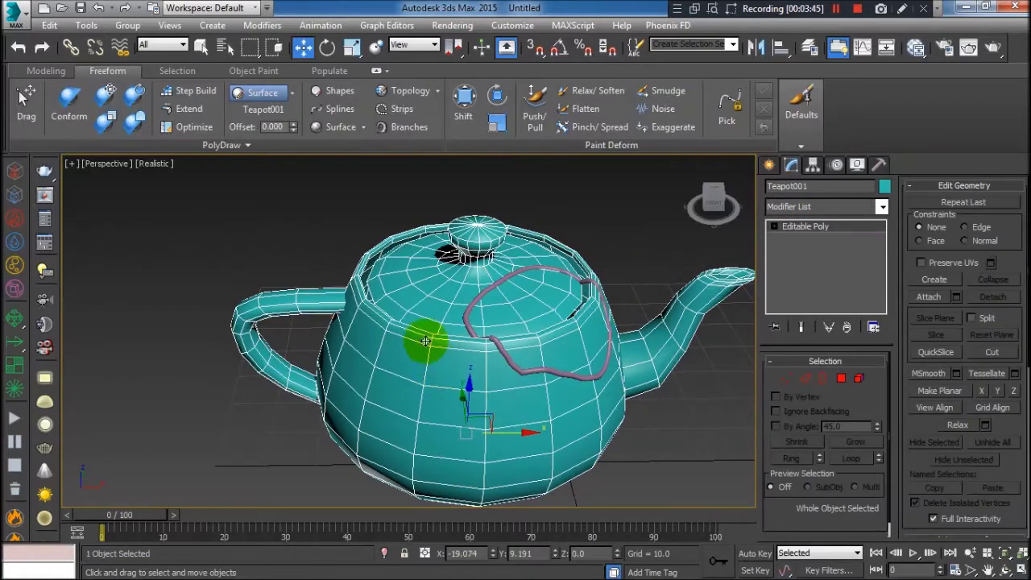
left_click(266, 111)
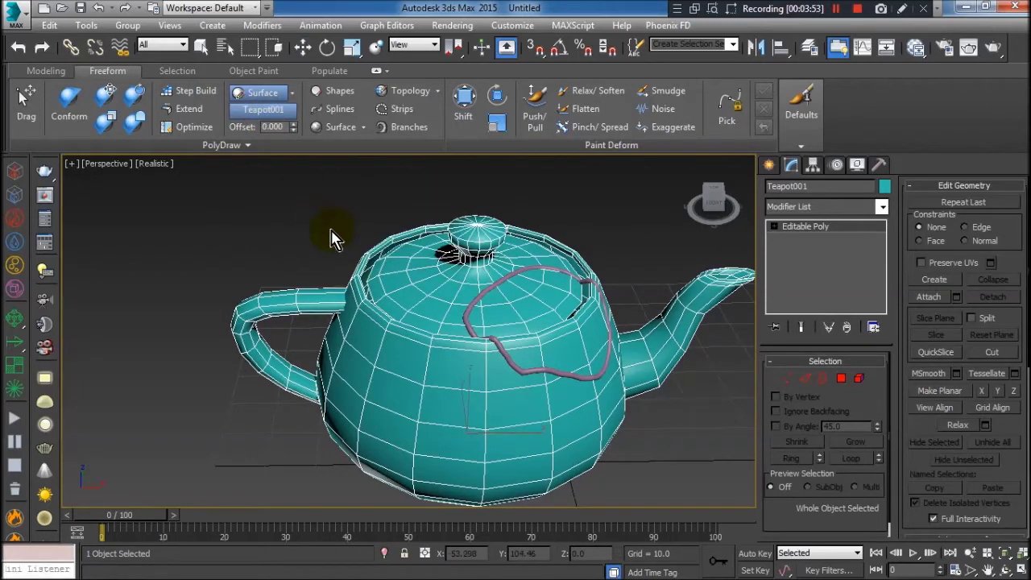
left_click(263, 120)
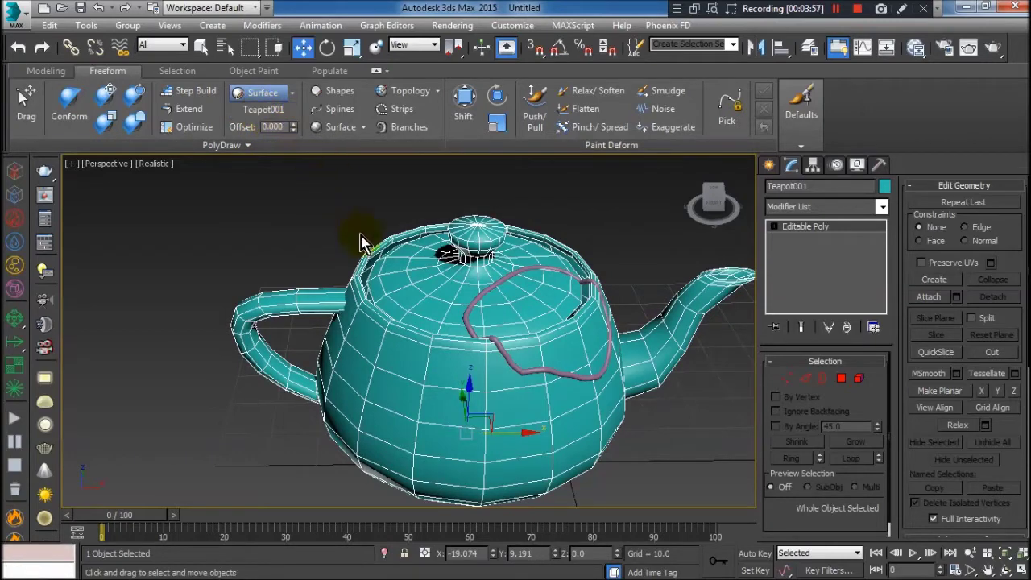
left_click(269, 116)
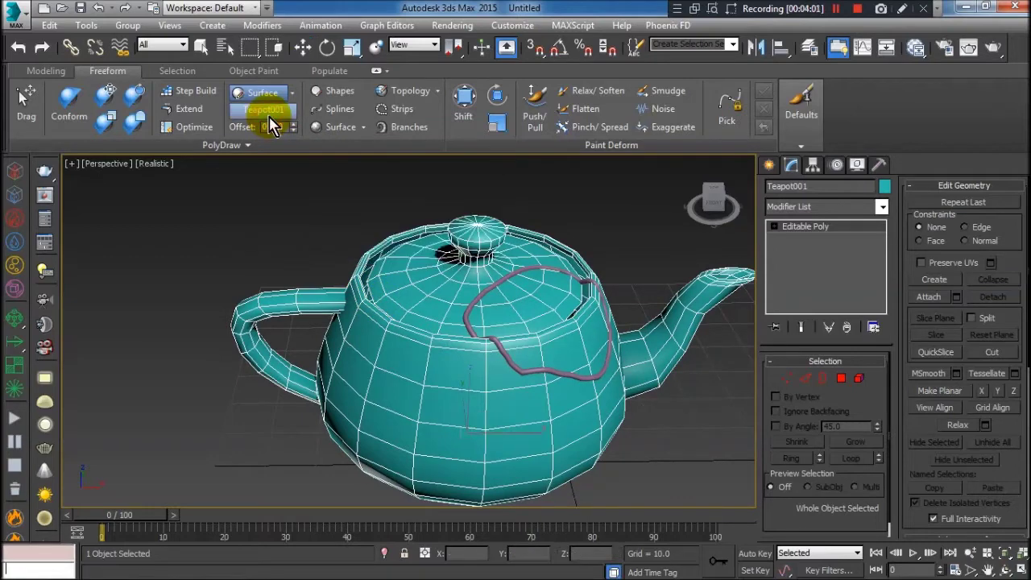
right_click(360, 315)
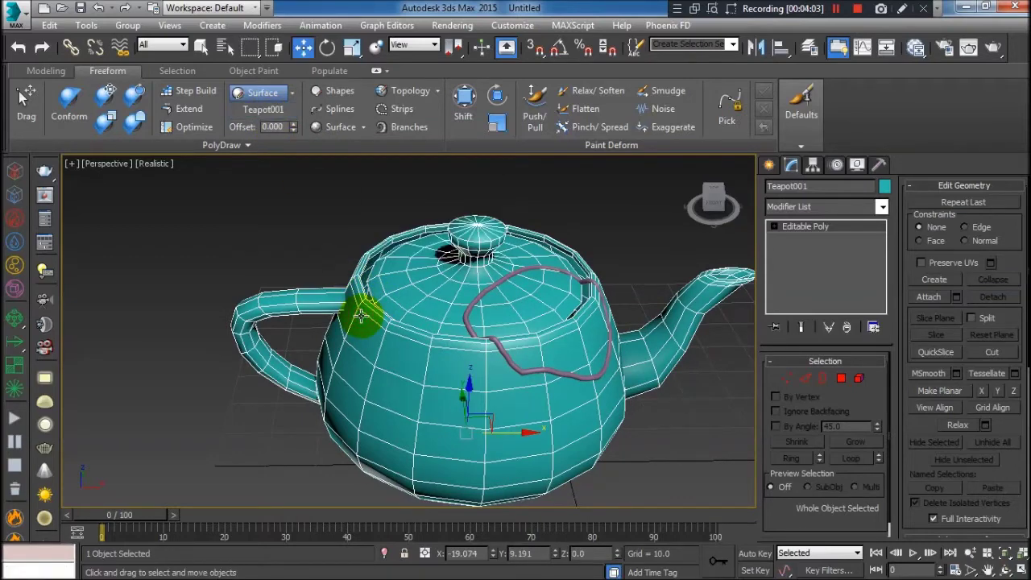
- Switch PolyDraw to Shapes and enter the teapot's Border sub-object level
left_click(339, 118)
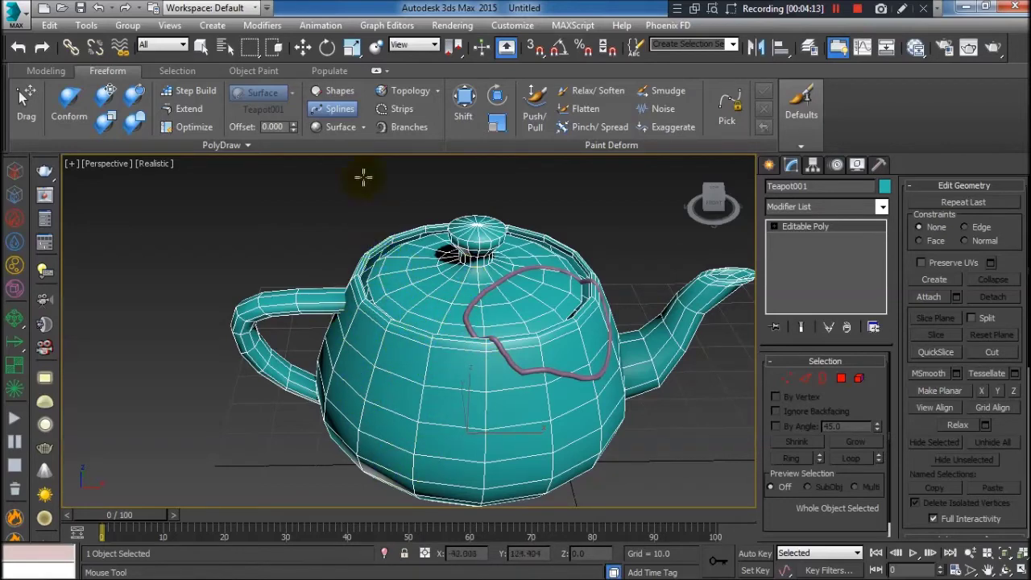
left_click(342, 95)
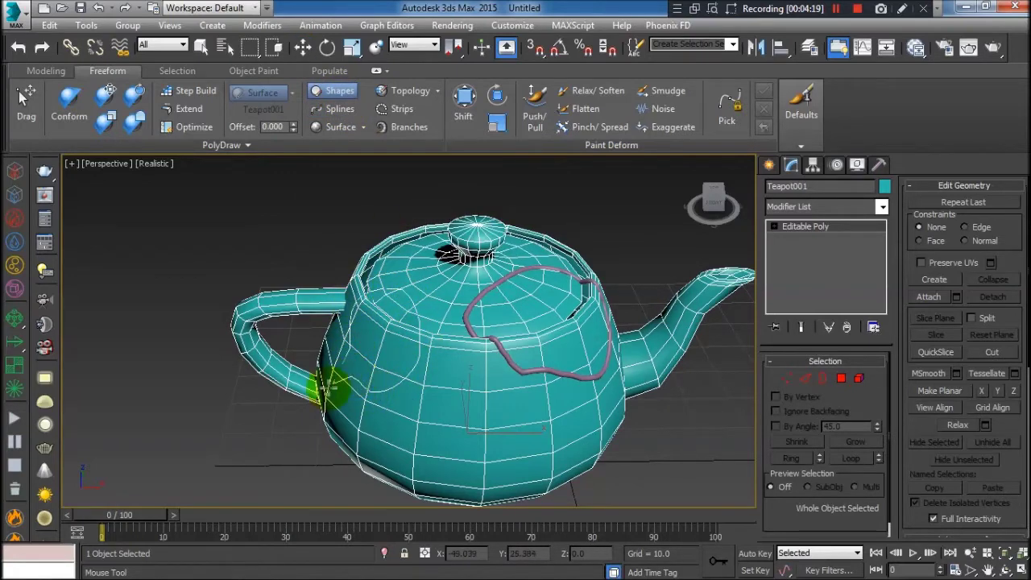
left_click(774, 227)
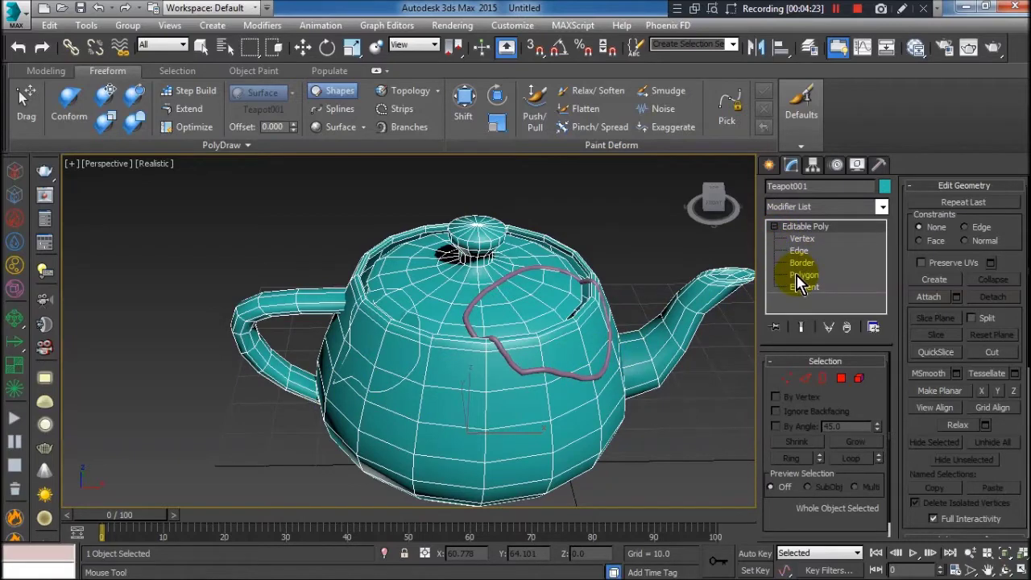
left_click(802, 263)
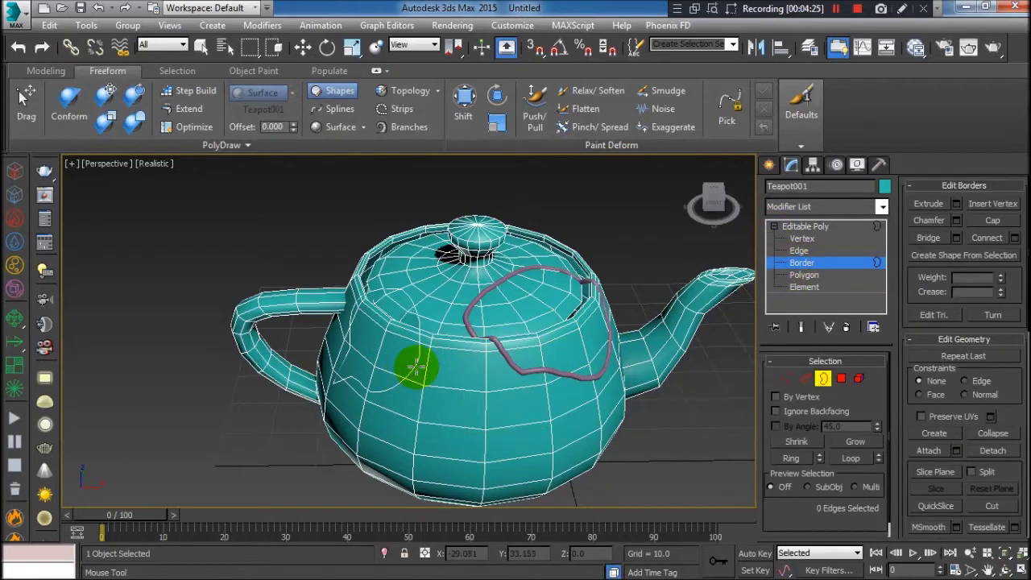
- Select and clear a border loop, then return to Border level with key 3
left_click(303, 47)
left_click(412, 317)
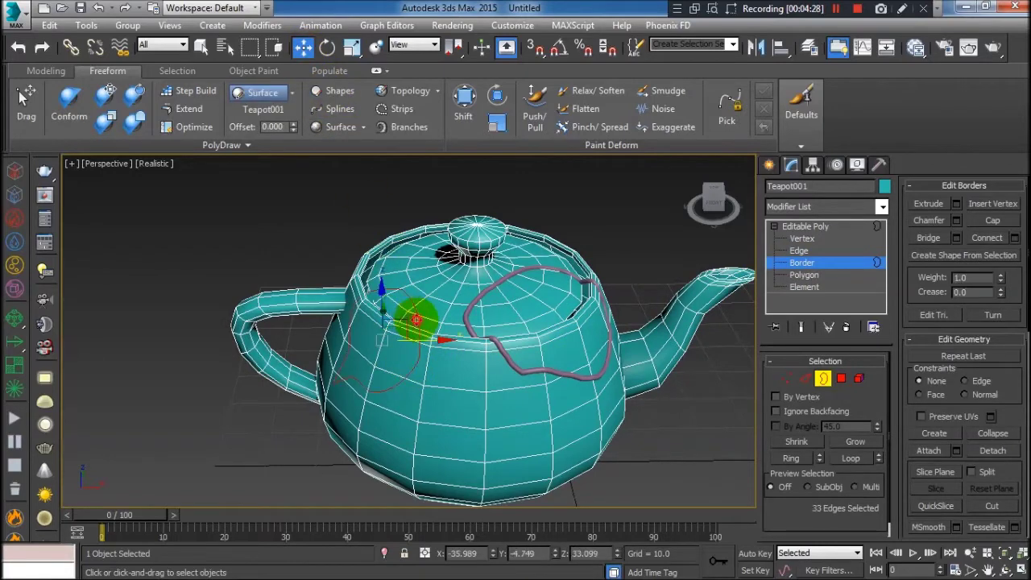
left_click(441, 389)
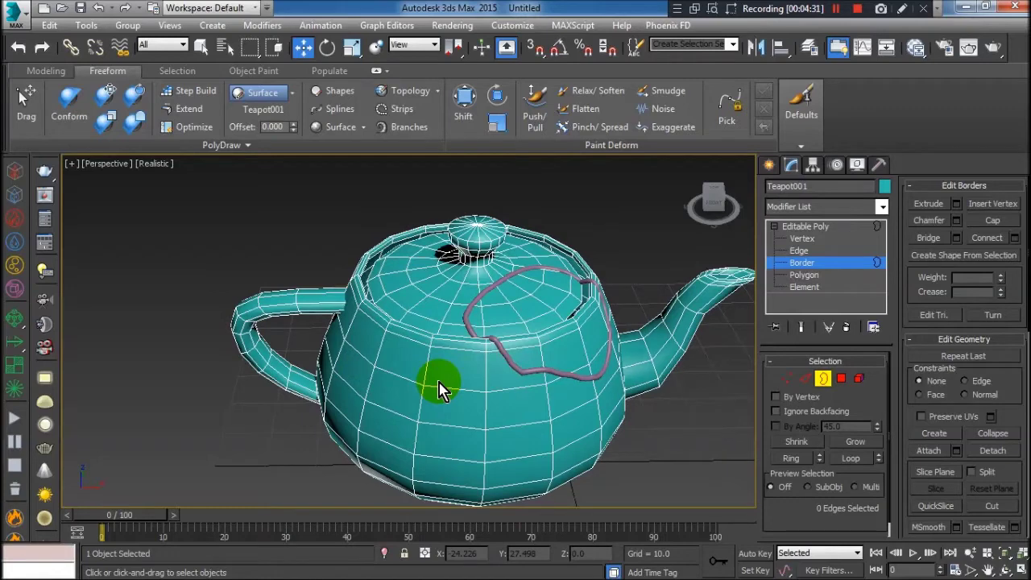
left_click(793, 229)
left_click(774, 226)
key("3")
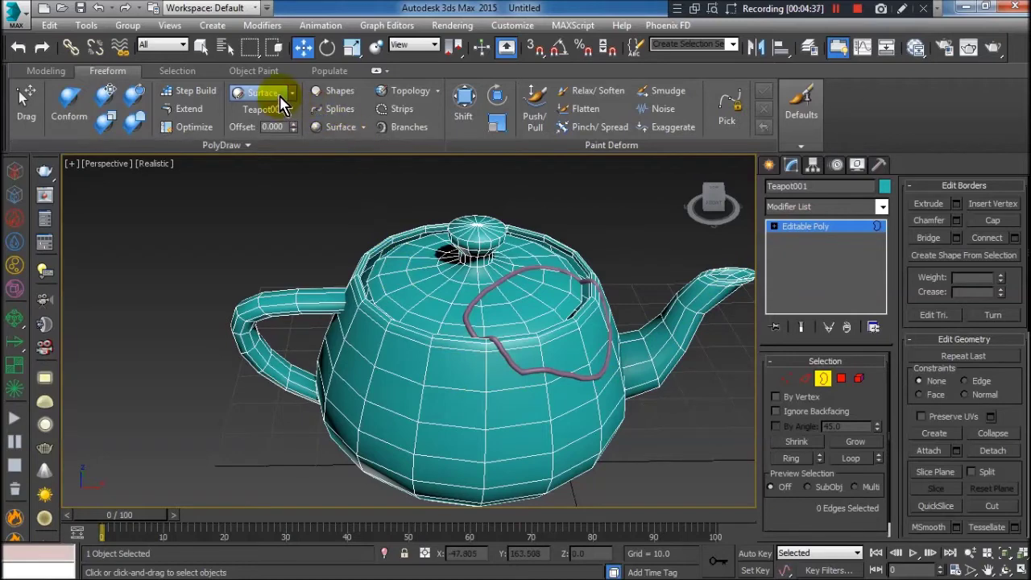
- Draw freehand spline strokes across the teapot's left side and open Select by Name
left_click(365, 345)
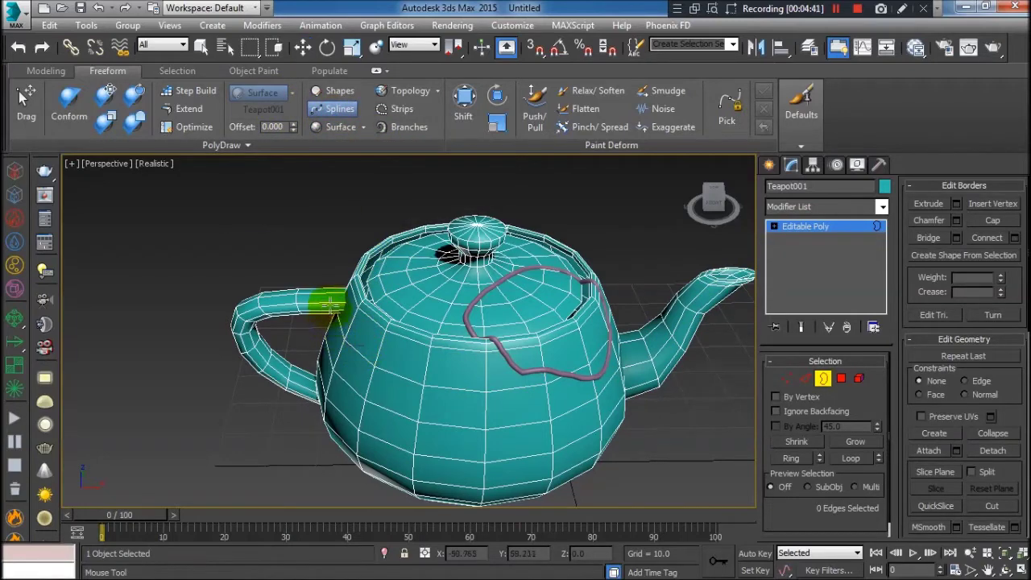
mouse_move(363, 262)
left_mouse_down()
mouse_move(334, 379)
mouse_move(363, 348)
mouse_move(422, 391)
mouse_move(634, 373)
mouse_move(693, 379)
left_mouse_up()
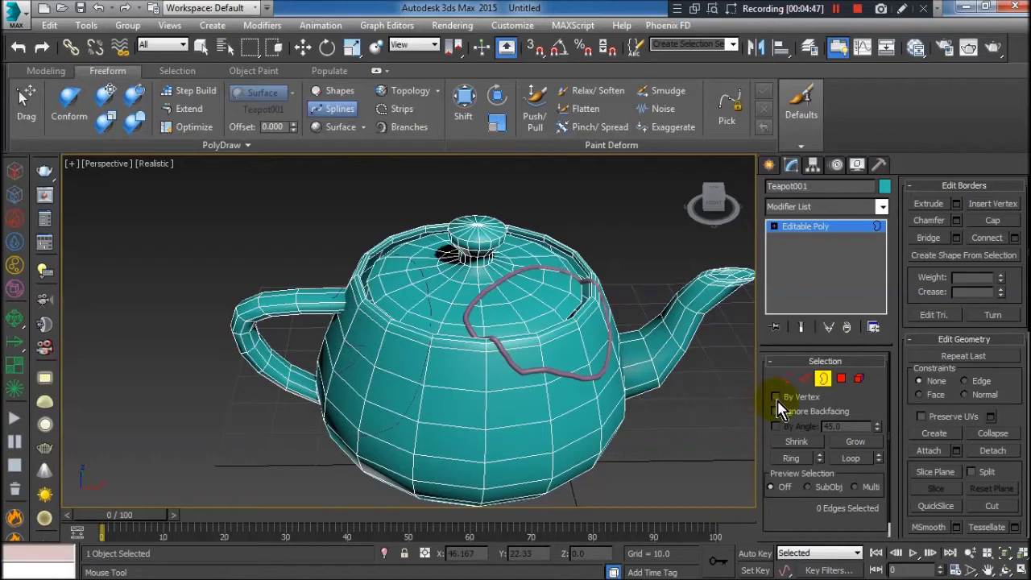
left_click_drag(419, 322, 422, 323)
left_click(228, 47)
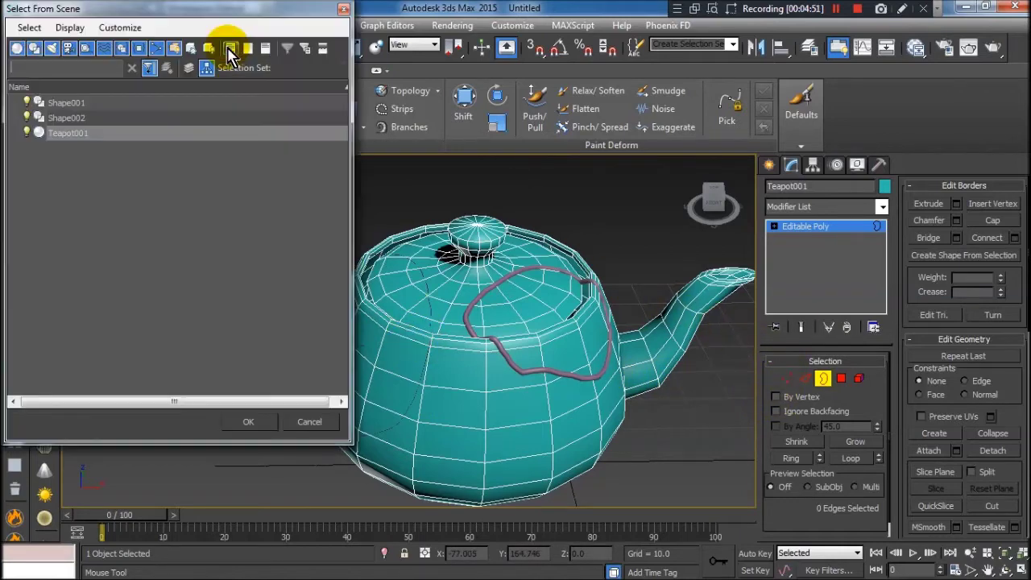
- Select Shape002 from the scene list and check Enable In Viewport to show it as a tube
left_click(71, 119)
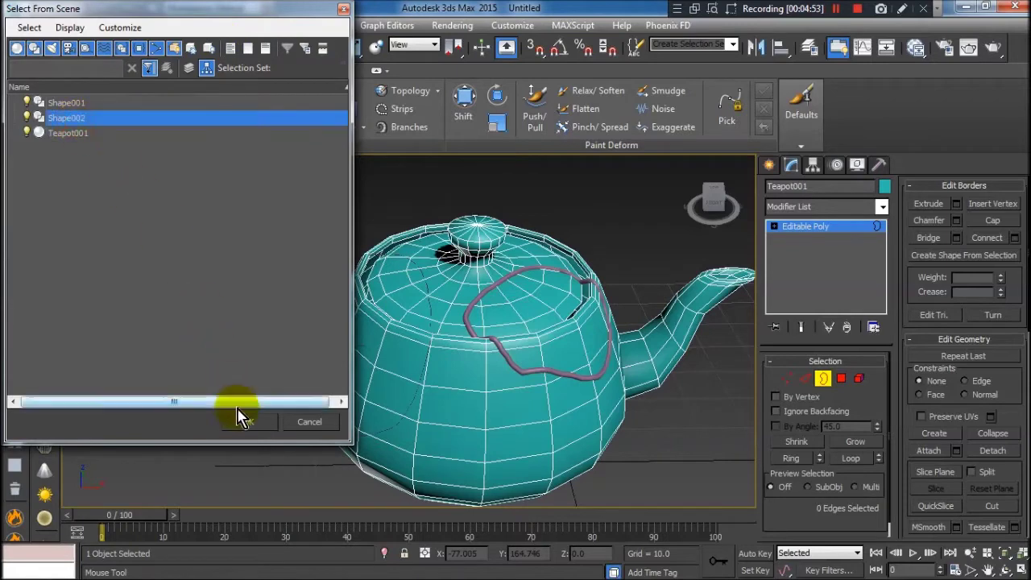
left_click(248, 421)
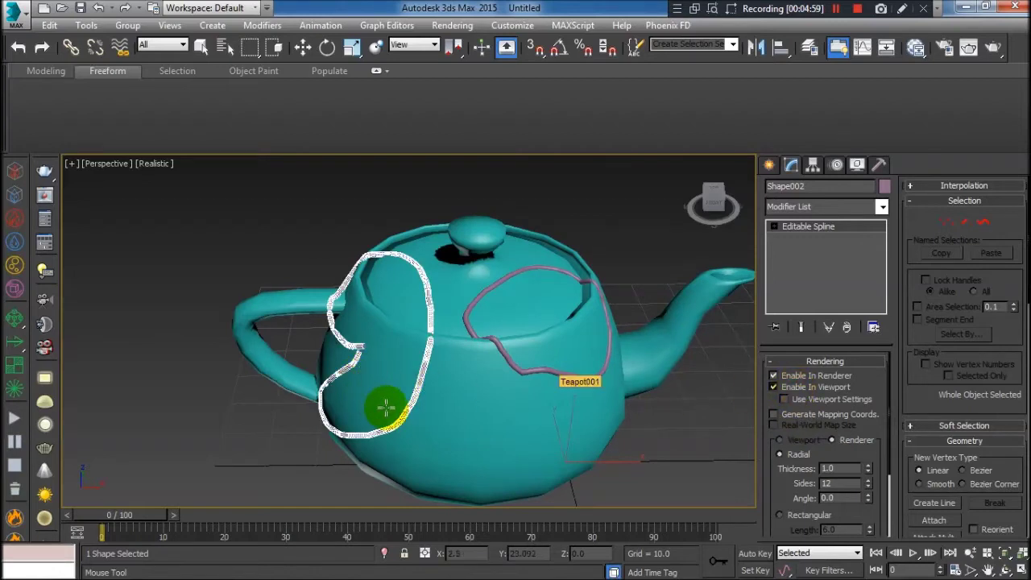
key("ctrl+z")
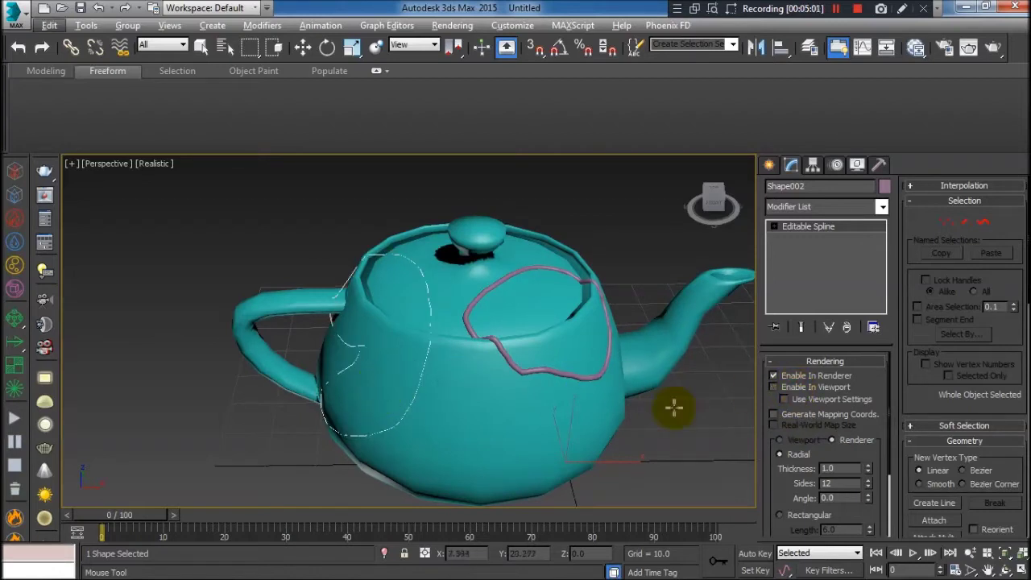
left_click(775, 387)
mouse_move(396, 364)
middle_mouse_down("alt")
mouse_move(436, 345)
mouse_move(392, 375)
middle_mouse_up("alt")
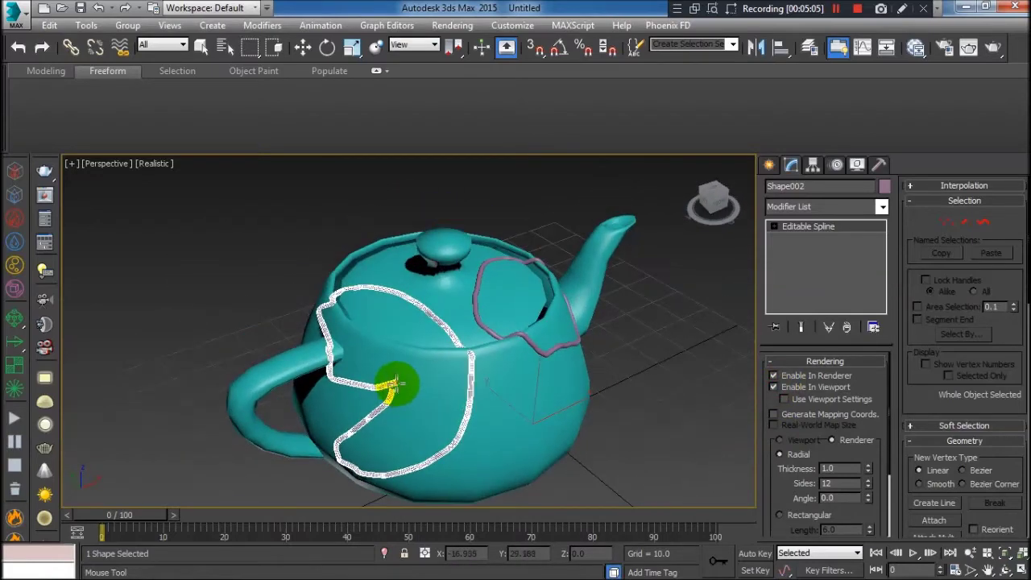
scroll(392, 375, "up", 5)
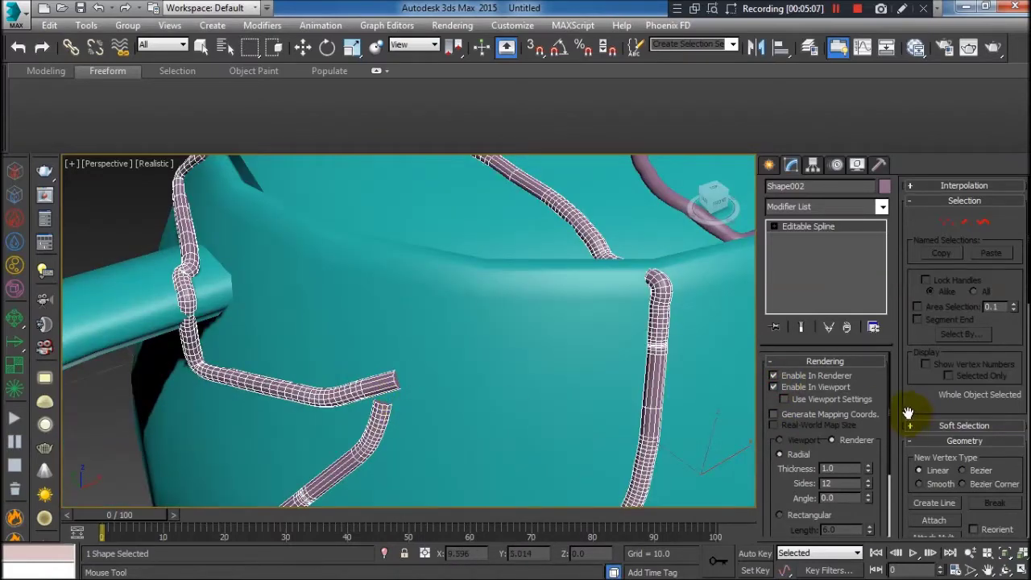
- Enter Shape002's Vertex level and select, then clear, its loose end vertex
left_click(793, 240)
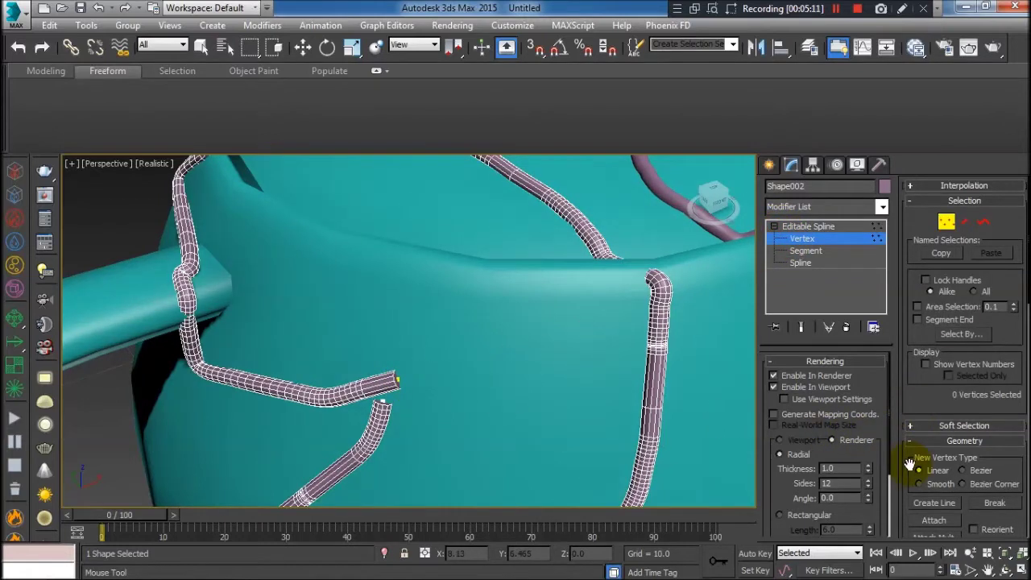
scroll(909, 465, "down", 3)
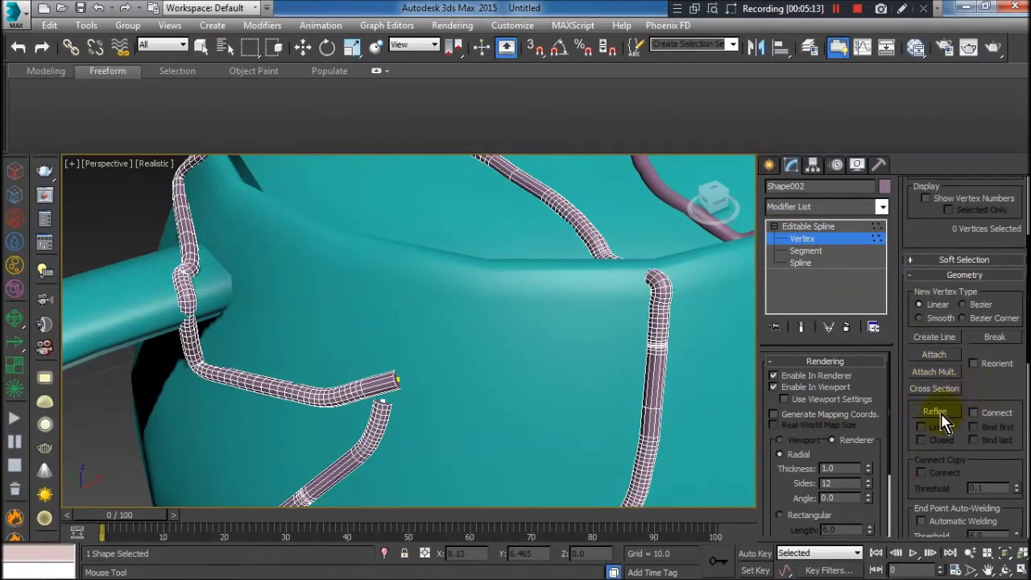
key("w")
mouse_move(429, 385)
left_mouse_down()
mouse_move(400, 379)
mouse_move(429, 347)
mouse_move(354, 421)
mouse_move(318, 395)
mouse_move(472, 369)
mouse_move(408, 396)
mouse_move(428, 390)
left_mouse_up()
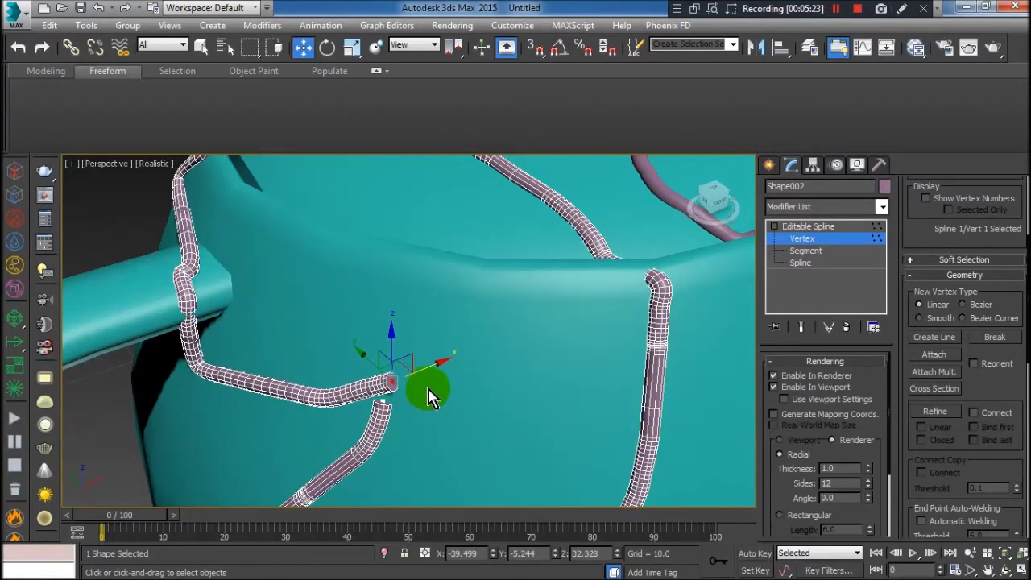
left_click(427, 394)
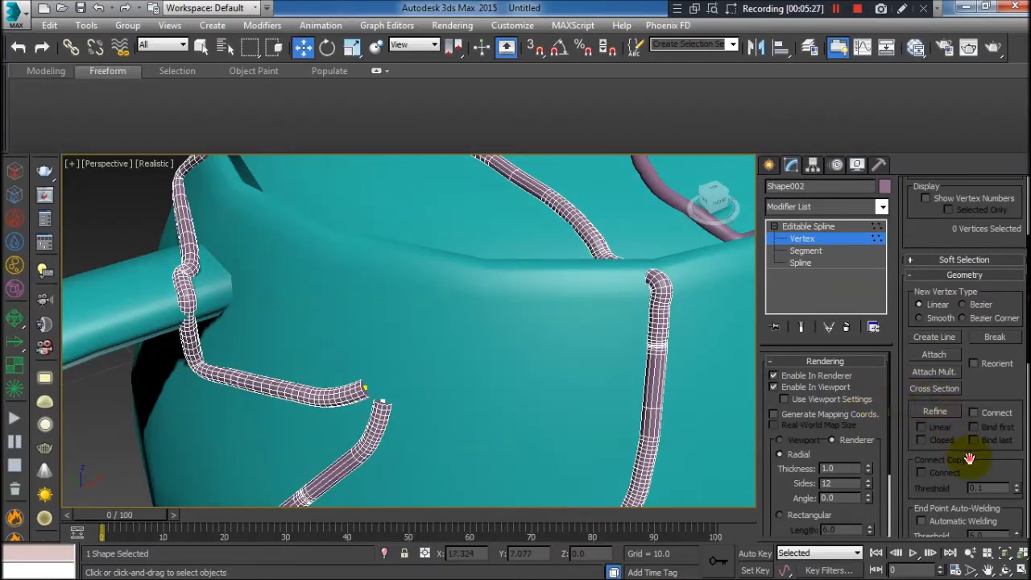
scroll(969, 458, "down", 3)
scroll(955, 435, "down", 2)
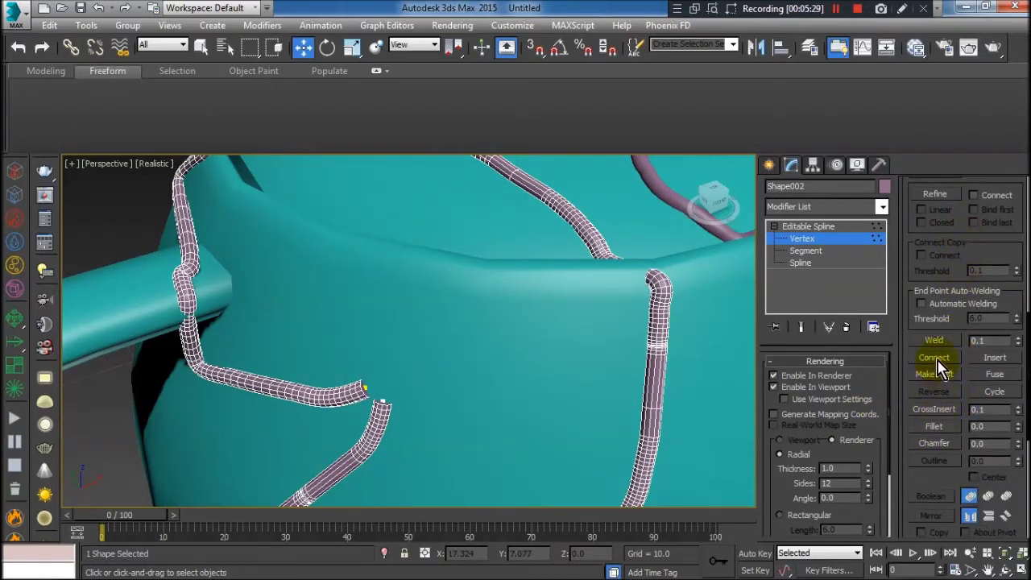
- Connect the lower end vertex to the upper end, then return to Editable Spline level
left_click(934, 357)
scroll(392, 414, "up", 2)
scroll(385, 407, "up", 2)
mouse_move(386, 407)
left_mouse_down()
mouse_move(344, 374)
mouse_move(394, 417)
left_mouse_up()
scroll(468, 405, "down", 3)
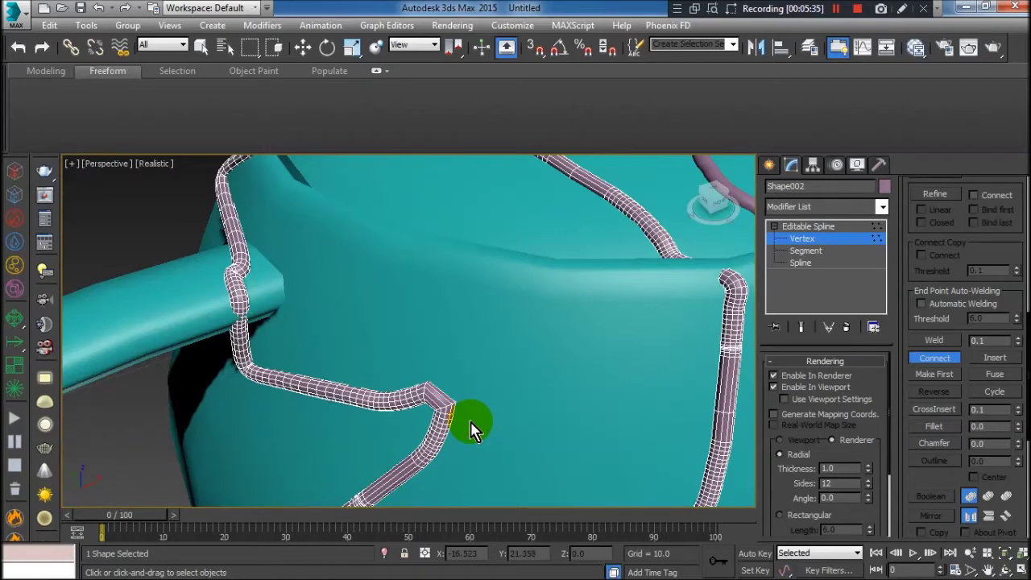
scroll(472, 422, "down", 3)
scroll(495, 427, "up", 1)
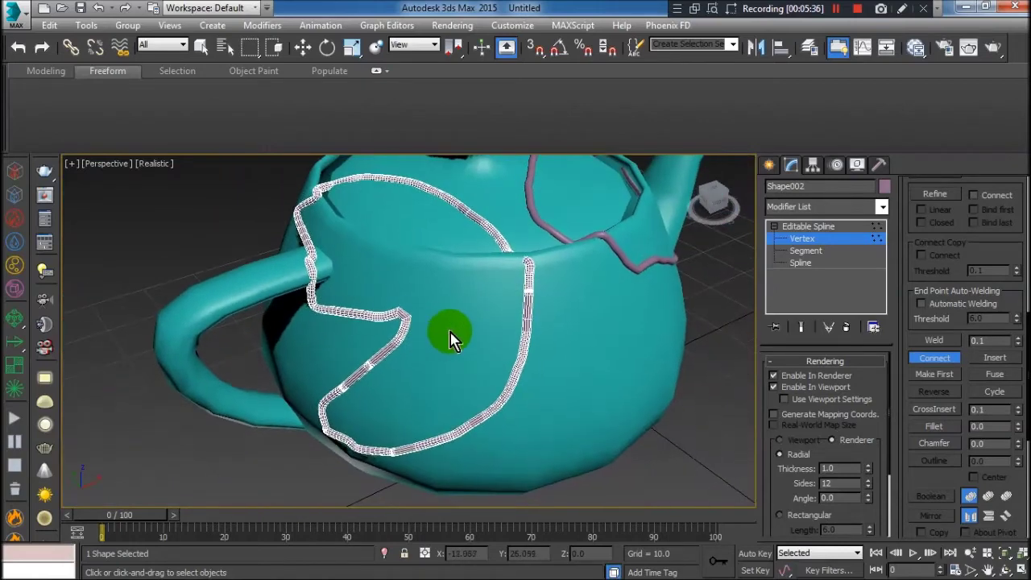
left_click(809, 228)
left_click(774, 227)
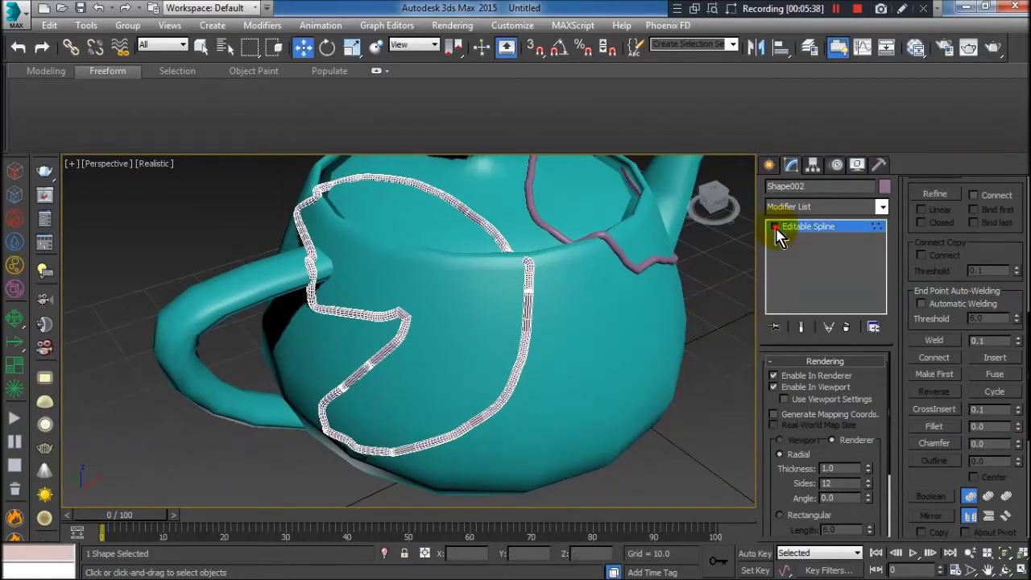
- Exit spline editing, deselect Shape002, and select the teapot at object level
left_click(822, 229)
left_click(721, 338)
mouse_move(628, 368)
middle_mouse_down("alt")
mouse_move(615, 421)
mouse_move(621, 295)
mouse_move(674, 282)
mouse_move(610, 311)
mouse_move(626, 354)
middle_mouse_up("alt")
scroll(564, 345, "down", 3)
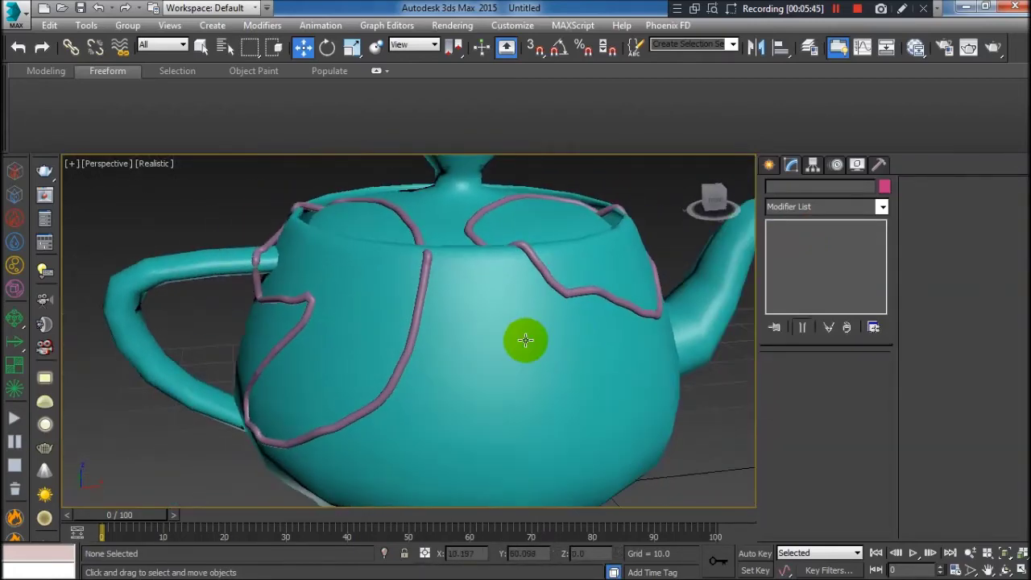
scroll(538, 339, "down", 2)
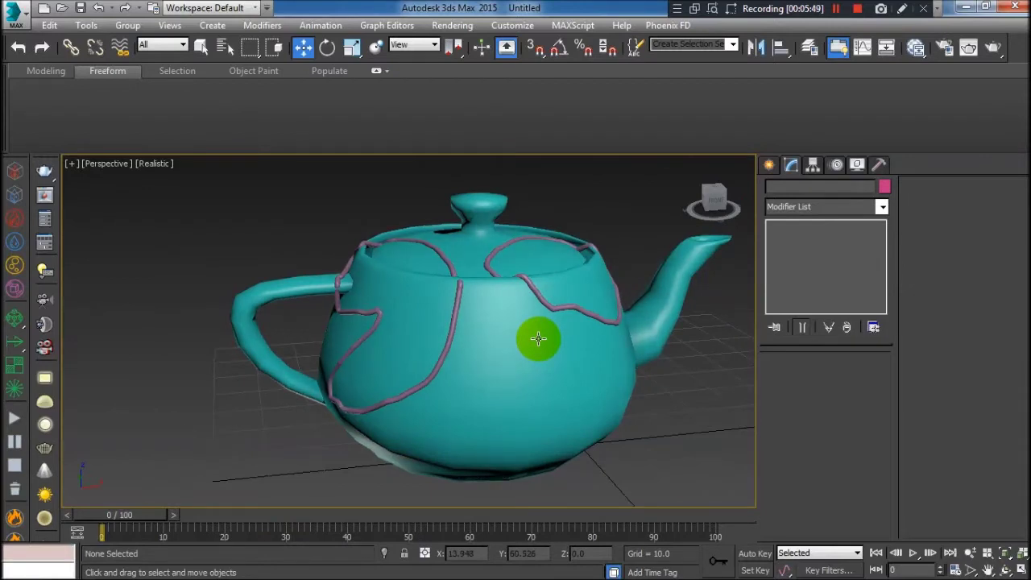
left_click(535, 335)
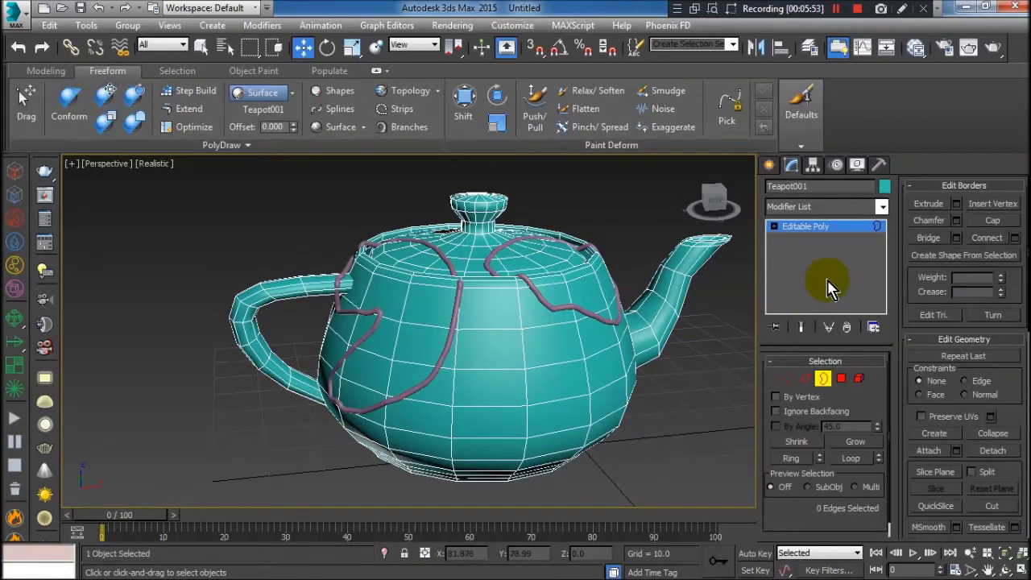
left_click(812, 228)
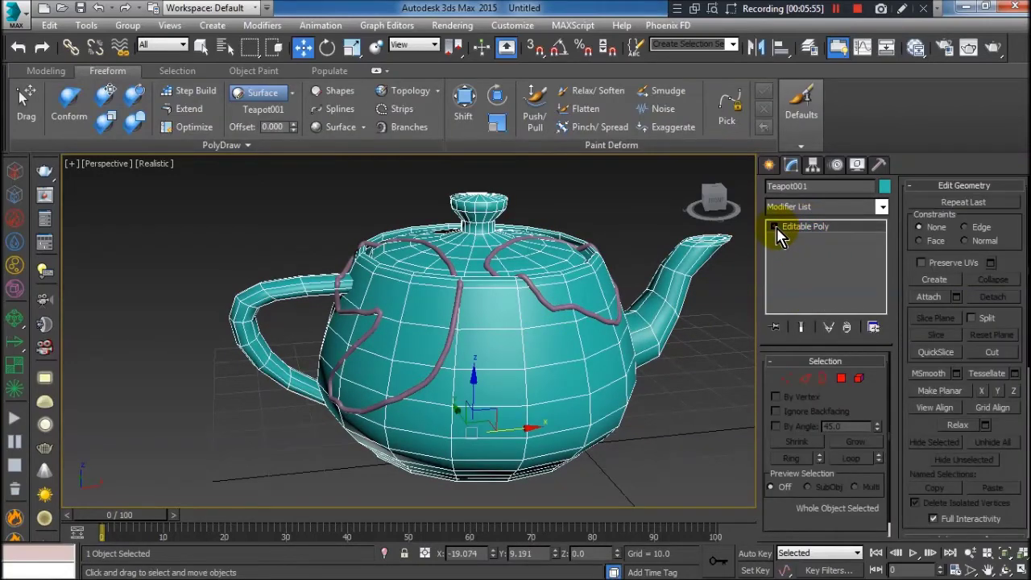
- Draw a shape loop around the teapot lid with PolyDraw Shapes
left_click(329, 110)
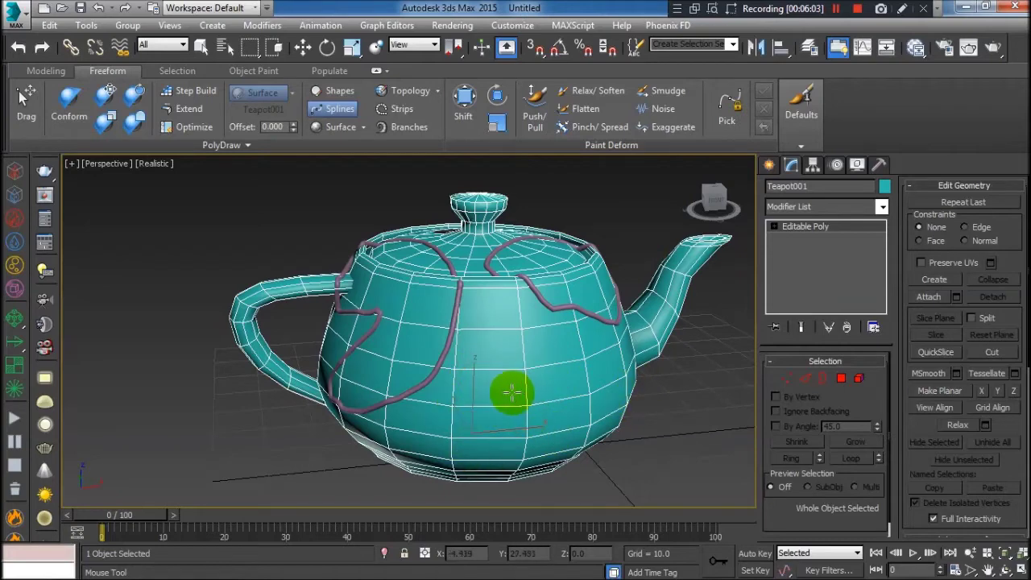
mouse_move(504, 348)
middle_mouse_down("alt")
mouse_move(491, 382)
mouse_move(482, 320)
middle_mouse_up("alt")
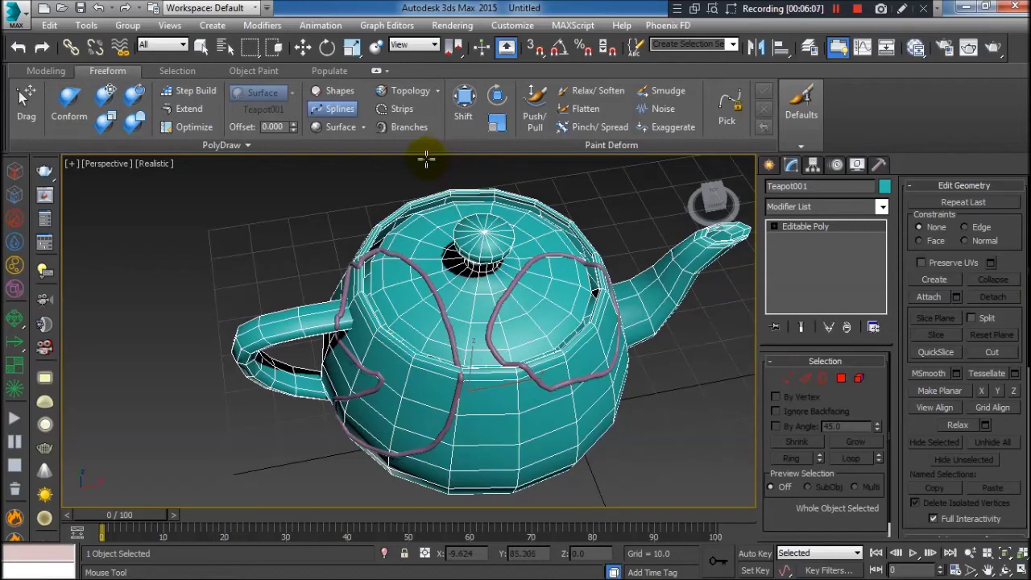
scroll(451, 234, "up", 1)
scroll(427, 306, "up", 2)
left_click(333, 92)
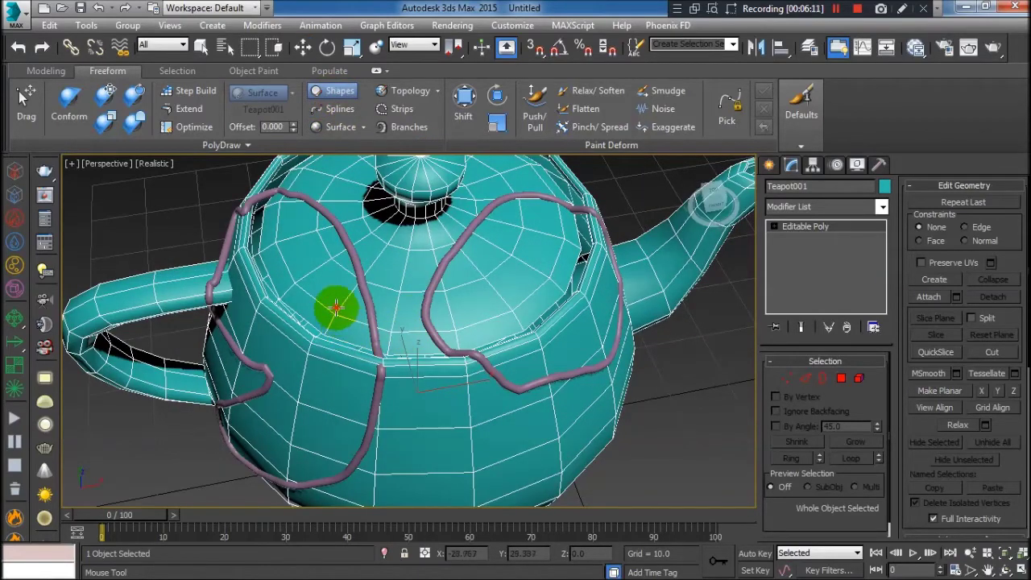
left_click_drag(336, 307, 544, 295)
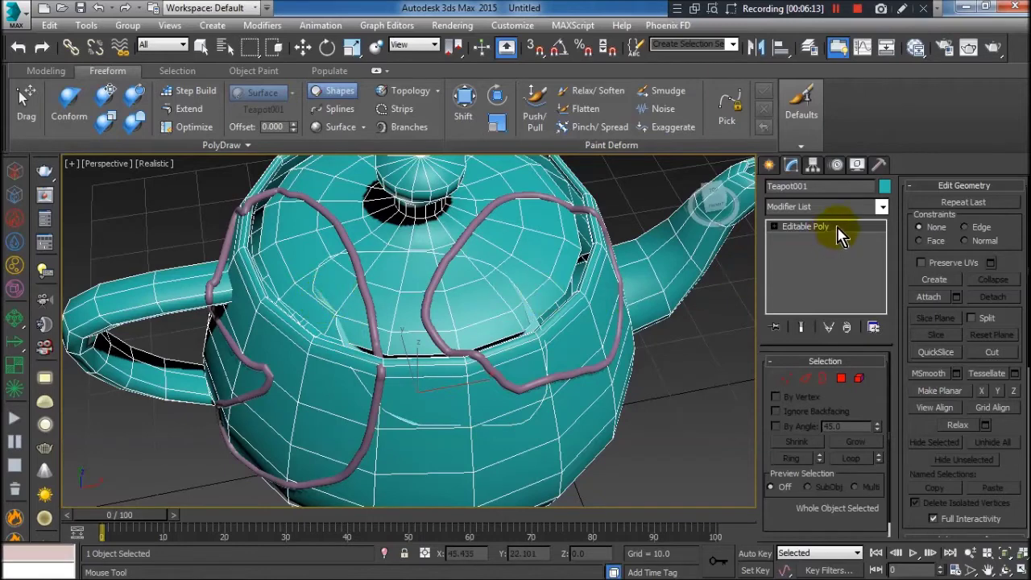
- Enter Border level and select, then clear, the lid's border loop
left_click(804, 265)
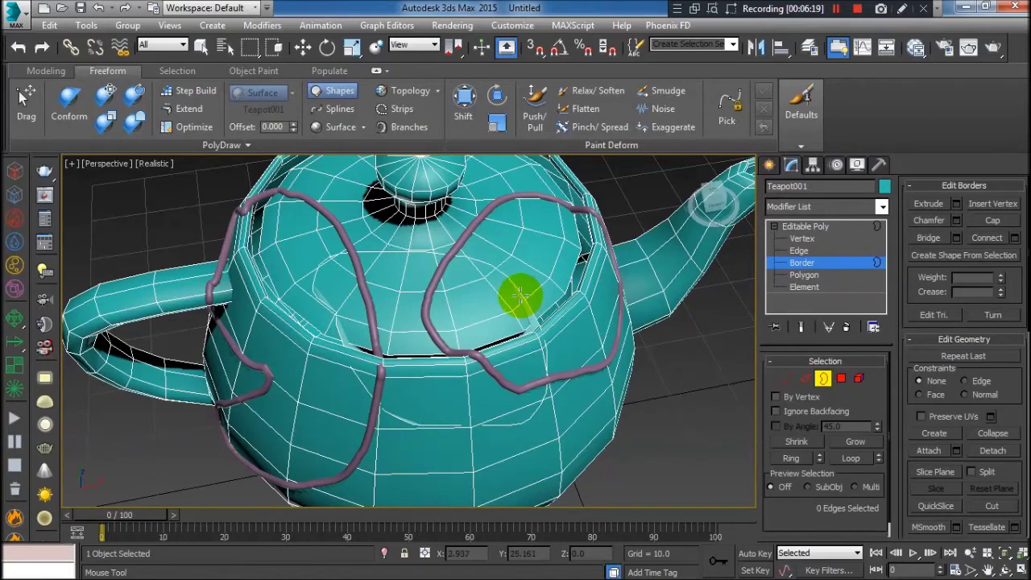
left_click(303, 47)
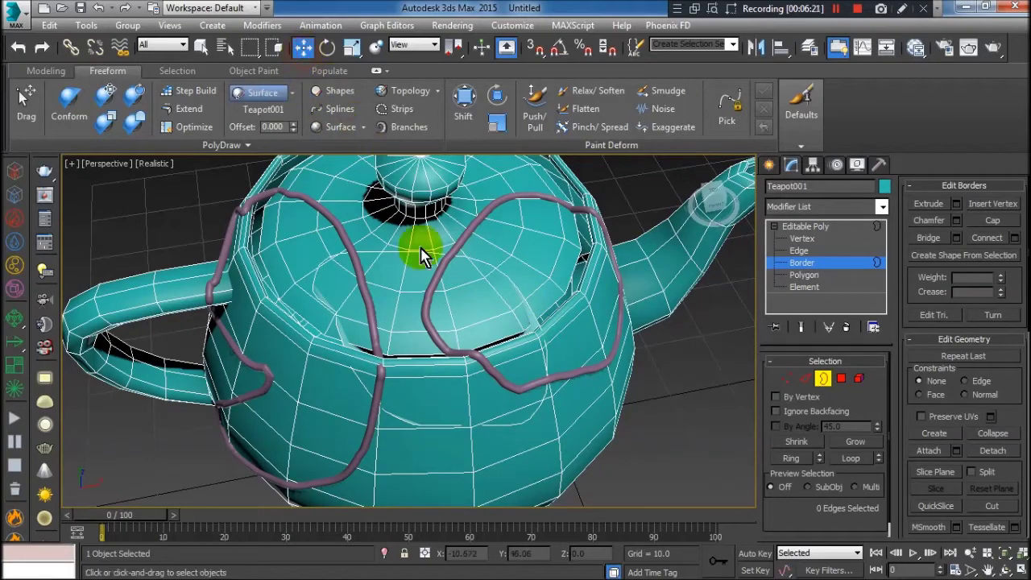
left_click(380, 252)
left_click(478, 313)
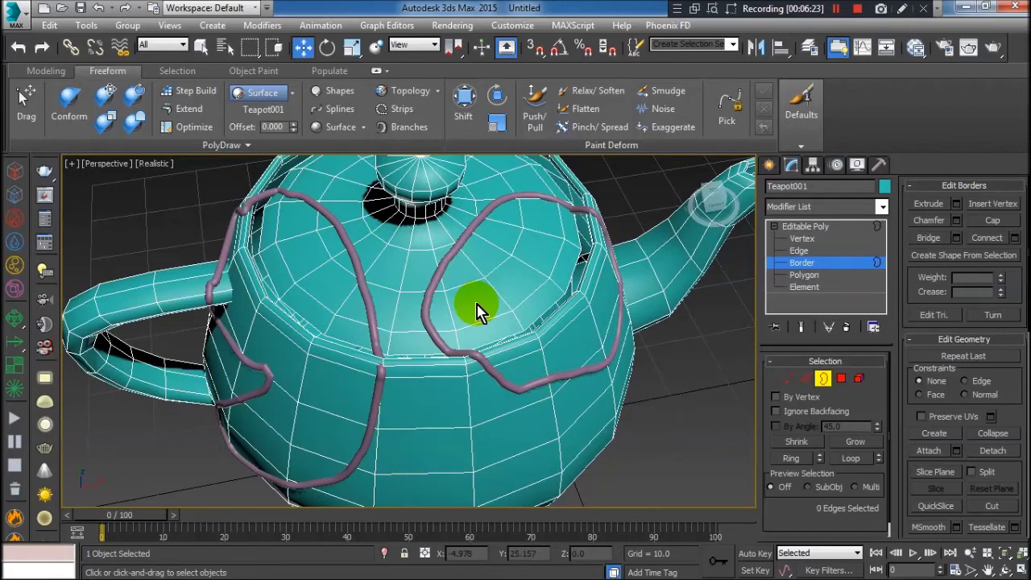
- Reactivate PolyDraw Splines and draw a short stroke plus one from the lid down the body
left_click(339, 108)
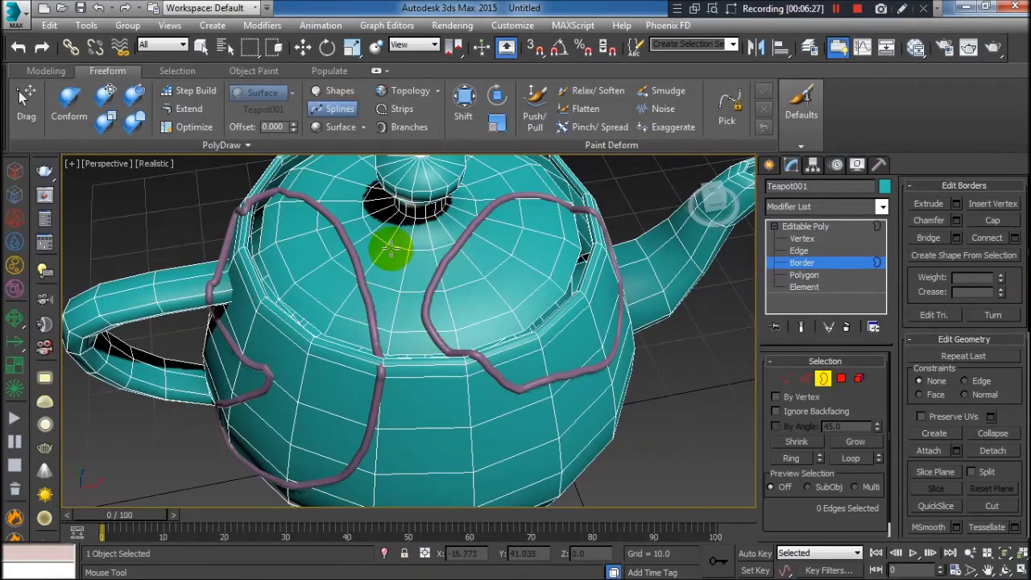
scroll(410, 322, "down", 2)
scroll(413, 324, "down", 2)
left_click_drag(413, 324, 416, 332)
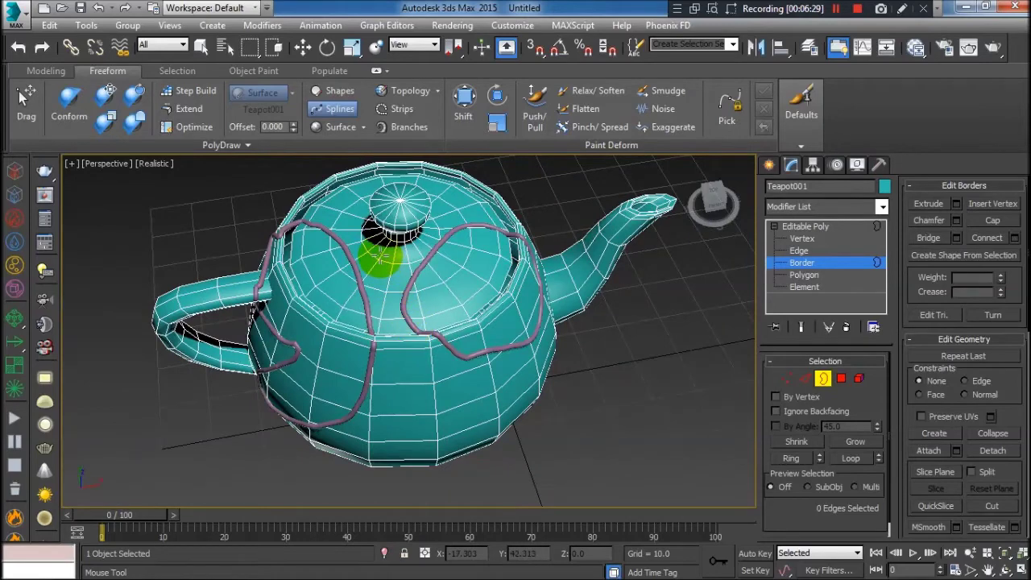
mouse_move(388, 305)
left_mouse_down()
mouse_move(406, 451)
mouse_move(455, 457)
mouse_move(459, 428)
left_mouse_up()
- From lower viewing angles, draw two more freehand splines down the teapot body
mouse_move(462, 435)
middle_mouse_down("alt")
mouse_move(448, 331)
mouse_move(502, 304)
mouse_move(444, 292)
middle_mouse_up("alt")
scroll(439, 289, "up", 5)
left_click_drag(407, 254, 441, 431)
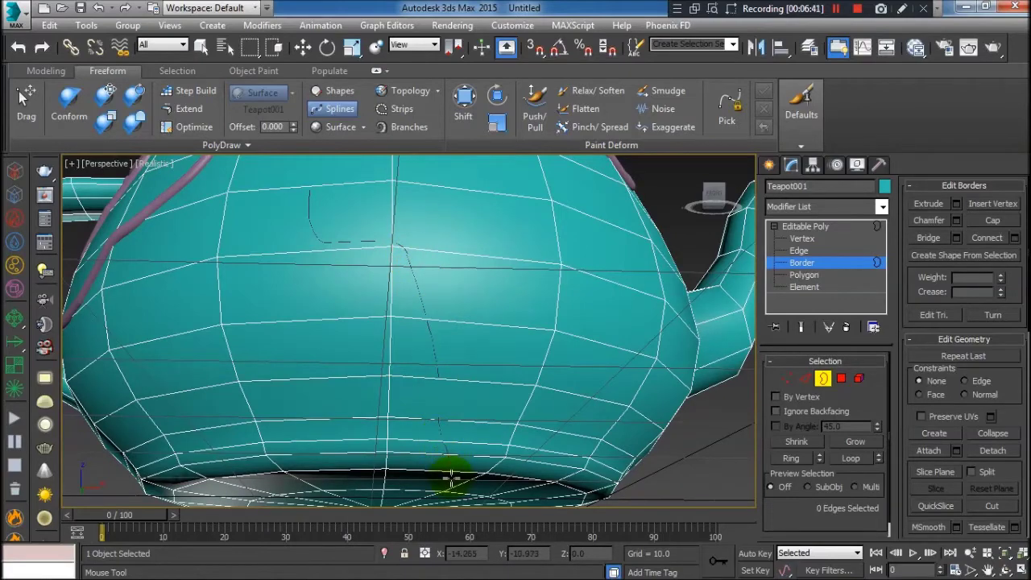
mouse_move(460, 472)
middle_mouse_down("alt")
mouse_move(483, 443)
mouse_move(492, 233)
middle_mouse_up("alt")
scroll(482, 372, "down", 5)
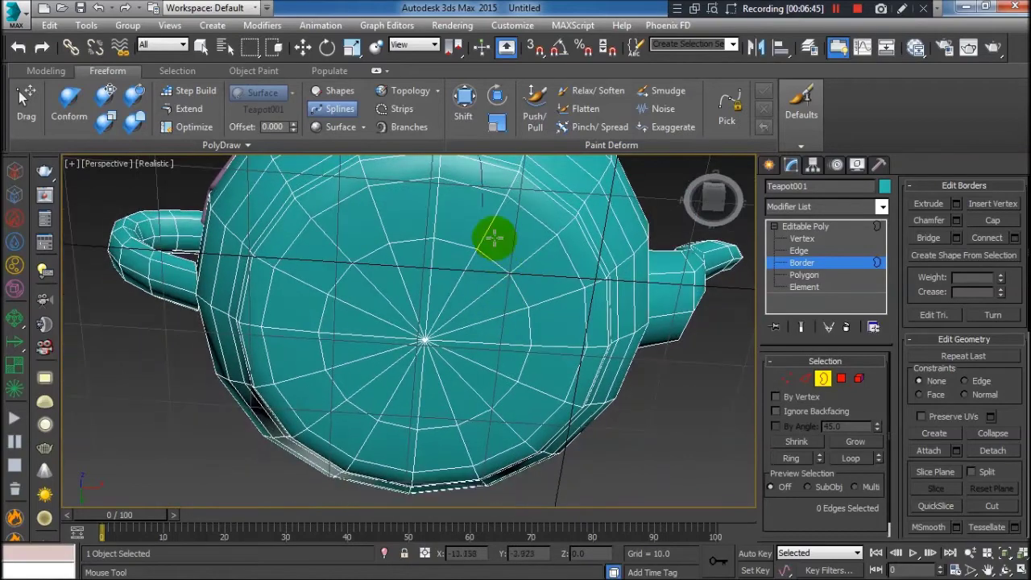
mouse_move(482, 206)
left_mouse_down()
mouse_move(479, 287)
mouse_move(421, 454)
left_mouse_up()
- Draw two more splines running from the lower body up toward the lid
mouse_move(395, 460)
middle_mouse_down("alt")
mouse_move(453, 398)
mouse_move(463, 420)
mouse_move(472, 276)
mouse_move(530, 318)
mouse_move(494, 284)
mouse_move(545, 276)
mouse_move(564, 311)
middle_mouse_up("alt")
middle_click_drag(416, 417, 448, 366)
scroll(448, 365, "down", 3)
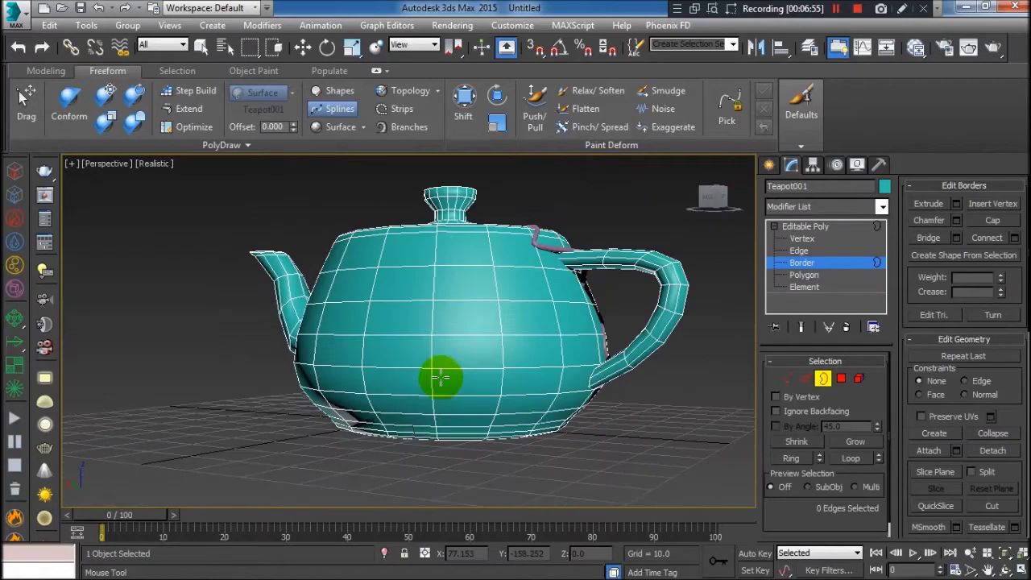
scroll(419, 416, "up", 3)
mouse_move(408, 424)
left_mouse_down()
mouse_move(403, 225)
mouse_move(463, 175)
left_mouse_up()
mouse_move(505, 203)
middle_mouse_down("alt")
mouse_move(521, 315)
mouse_move(507, 322)
mouse_move(506, 368)
mouse_move(495, 368)
middle_mouse_up("alt")
mouse_move(456, 456)
left_mouse_down()
mouse_move(460, 410)
mouse_move(426, 295)
mouse_move(443, 228)
left_mouse_up()
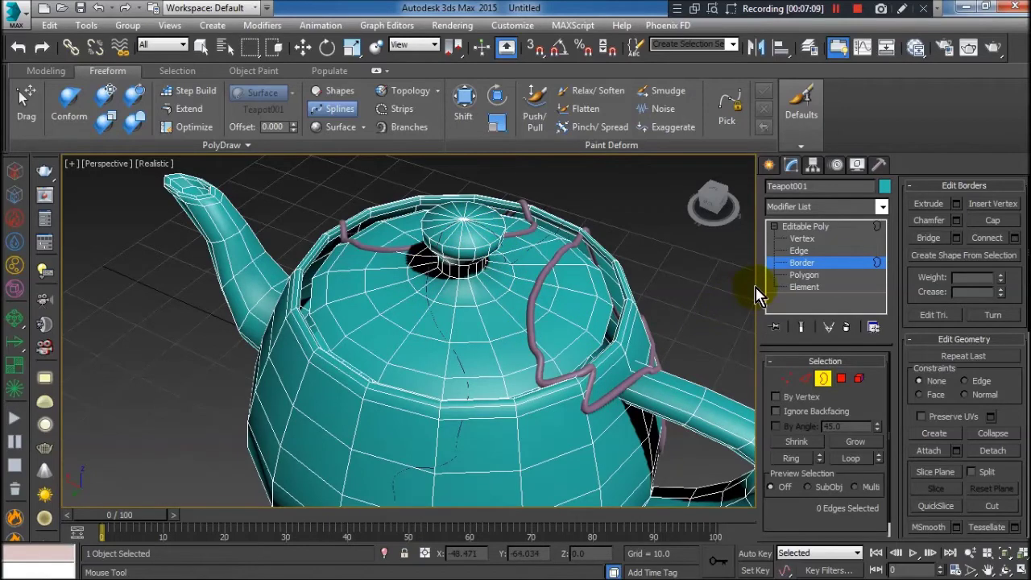
- Select Shape003 by name and check Enable In Viewport in its Rendering rollout
left_click(225, 46)
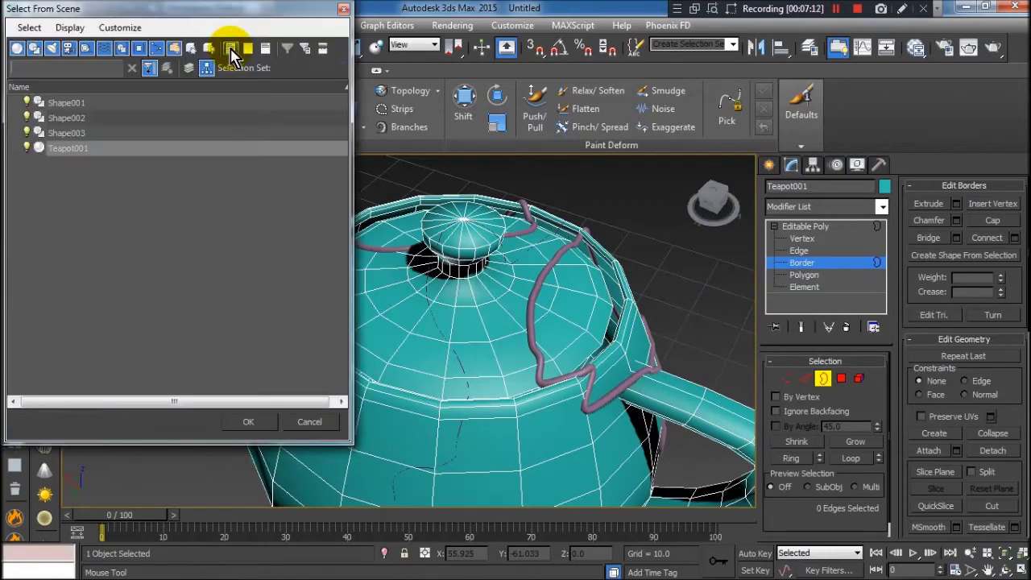
left_click(77, 133)
left_click(246, 422)
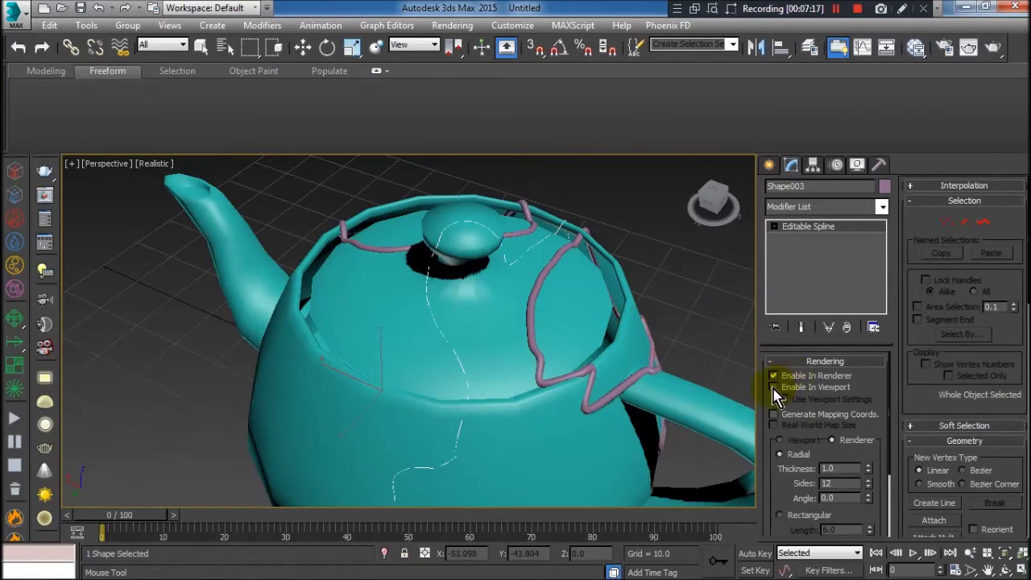
left_click(774, 388)
mouse_move(640, 359)
middle_mouse_down("alt")
mouse_move(537, 393)
mouse_move(505, 421)
mouse_move(501, 465)
mouse_move(520, 430)
mouse_move(591, 410)
mouse_move(618, 476)
mouse_move(675, 443)
mouse_move(707, 373)
mouse_move(691, 346)
mouse_move(589, 338)
mouse_move(533, 363)
mouse_move(516, 421)
mouse_move(490, 311)
mouse_move(497, 242)
mouse_move(538, 272)
mouse_move(380, 257)
mouse_move(334, 317)
mouse_move(417, 375)
mouse_move(486, 393)
mouse_move(545, 362)
mouse_move(527, 375)
middle_mouse_up("alt")
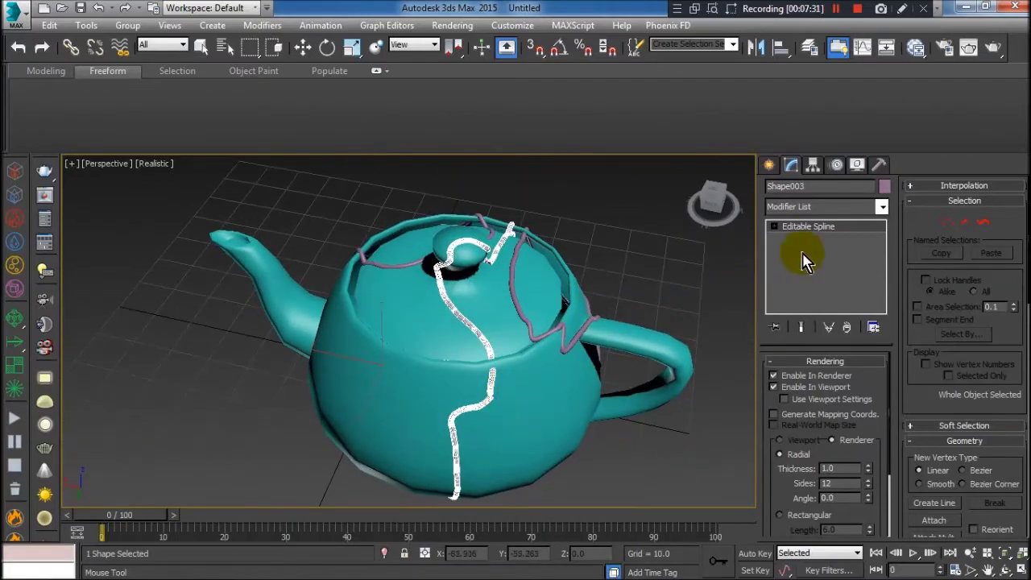
- Leave the spline's Vertex level, switch to Move, deselect it and select the teapot
left_click(805, 228)
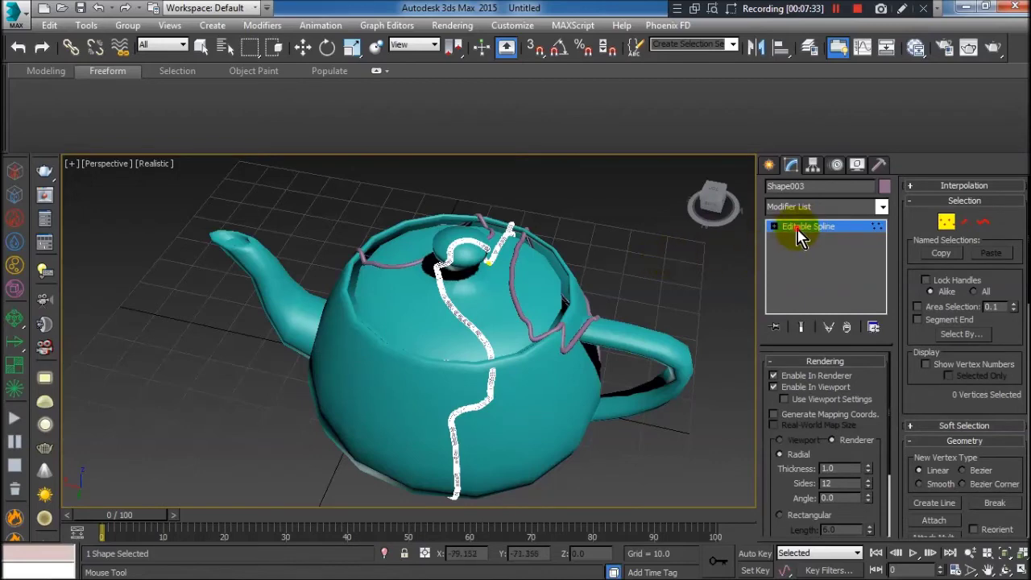
left_click(800, 229)
key("w")
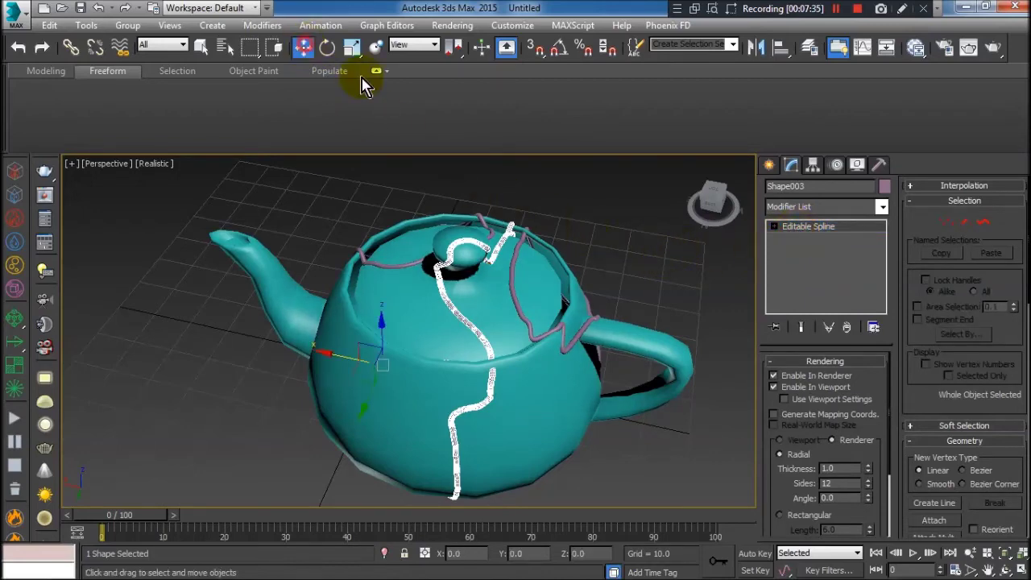
left_click(568, 189)
mouse_move(615, 317)
middle_mouse_down("alt")
mouse_move(490, 293)
mouse_move(444, 271)
mouse_move(381, 277)
mouse_move(491, 386)
mouse_move(473, 362)
mouse_move(511, 341)
mouse_move(587, 358)
mouse_move(584, 421)
mouse_move(478, 202)
middle_mouse_up("alt")
left_click(585, 422)
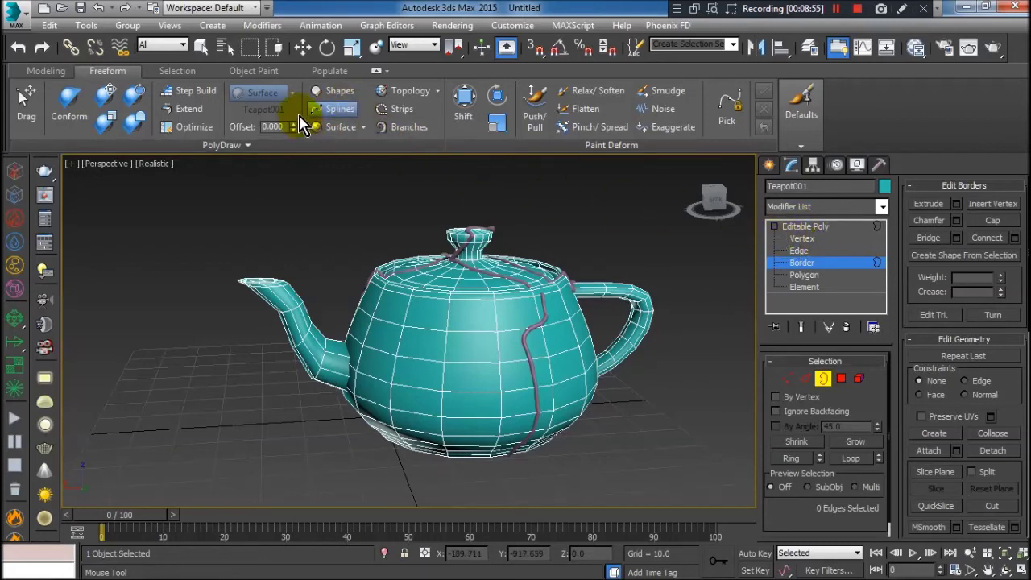
- Exit Border level to whole-object Editable Poly and toggle PolyDraw Splines off then on for Teapot001
left_click(773, 227)
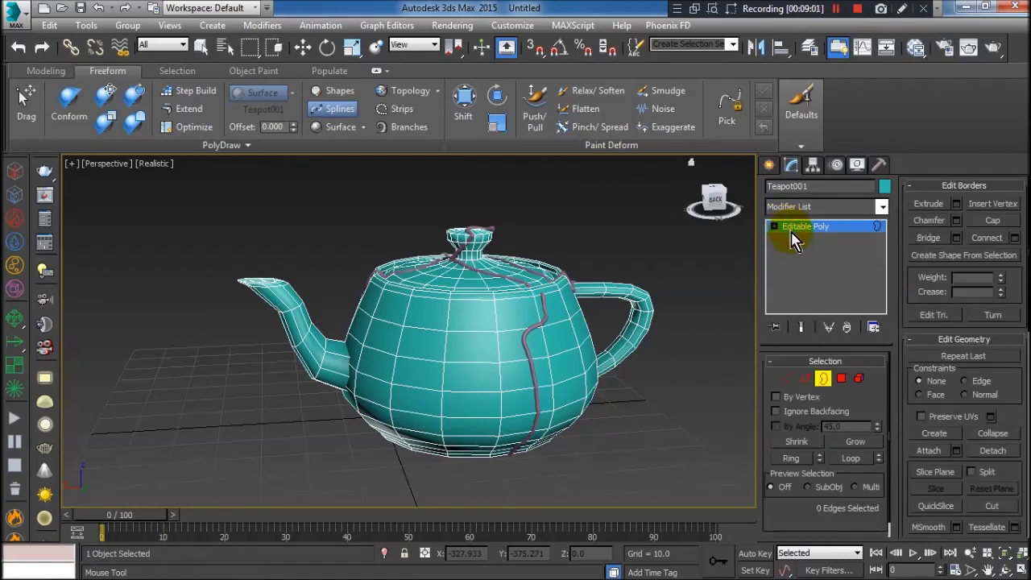
left_click(791, 231)
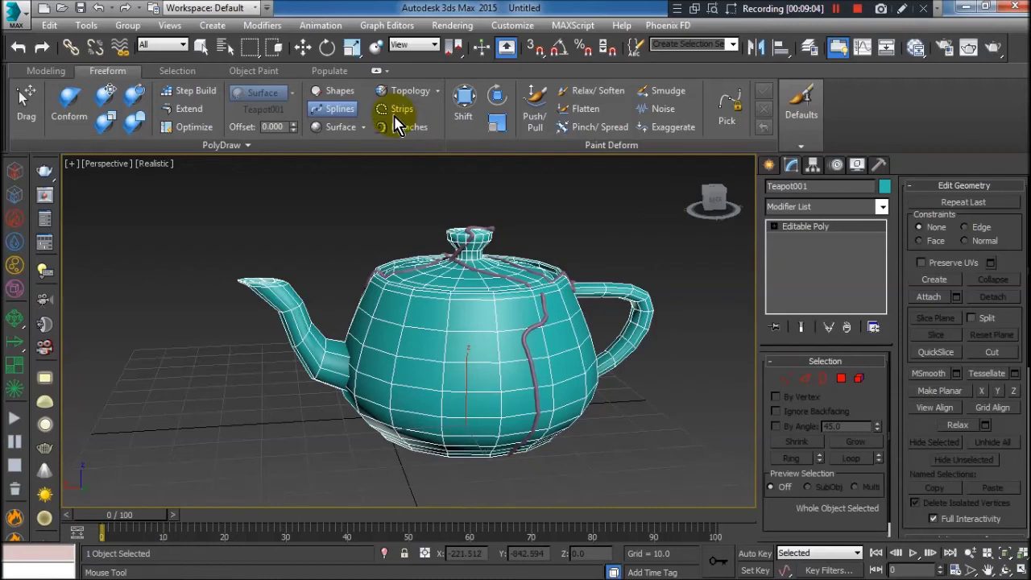
left_click(337, 117)
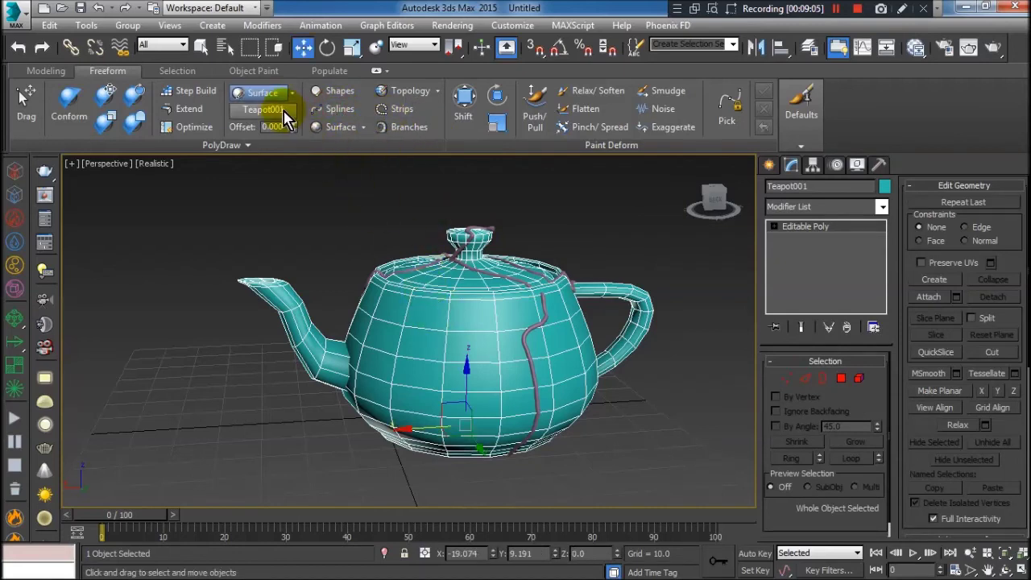
left_click(337, 108)
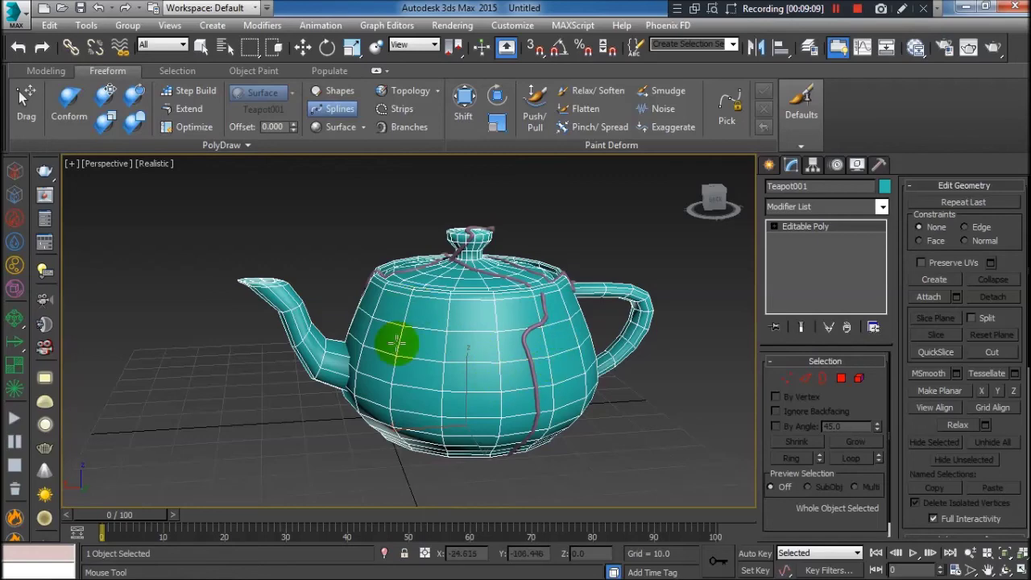
middle_click_drag(556, 375, 527, 342, "alt")
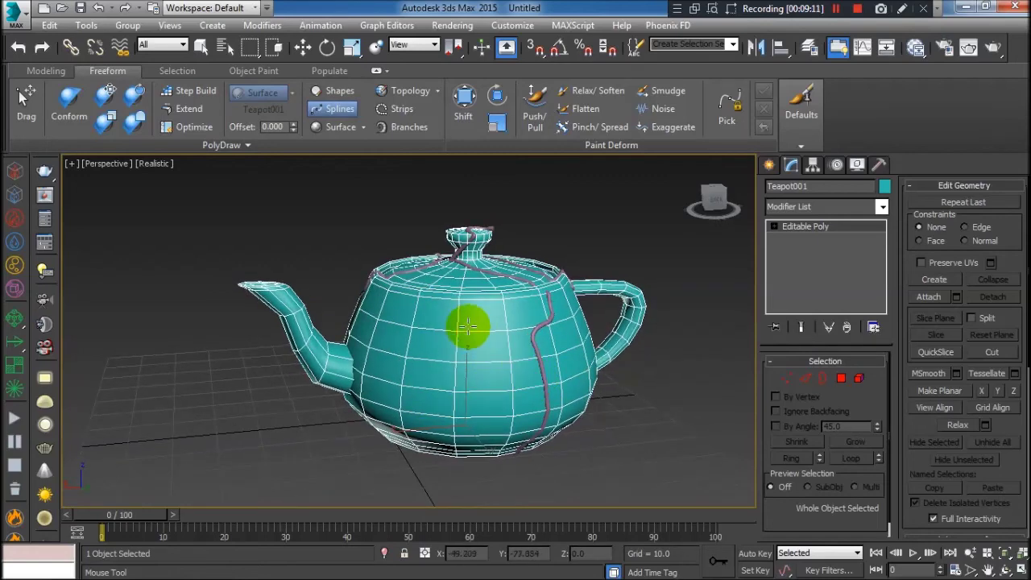